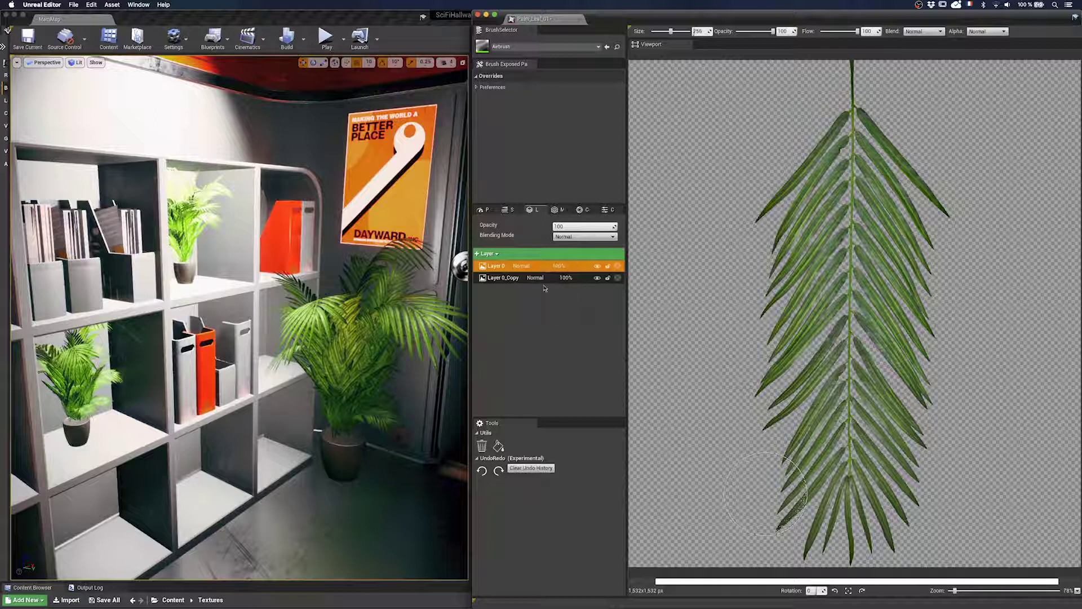
Move the Layer 0_Copy layer above Layer 0 and airbrush the whole palm leaf red on it with alpha locked
drag(525, 276, 523, 265)
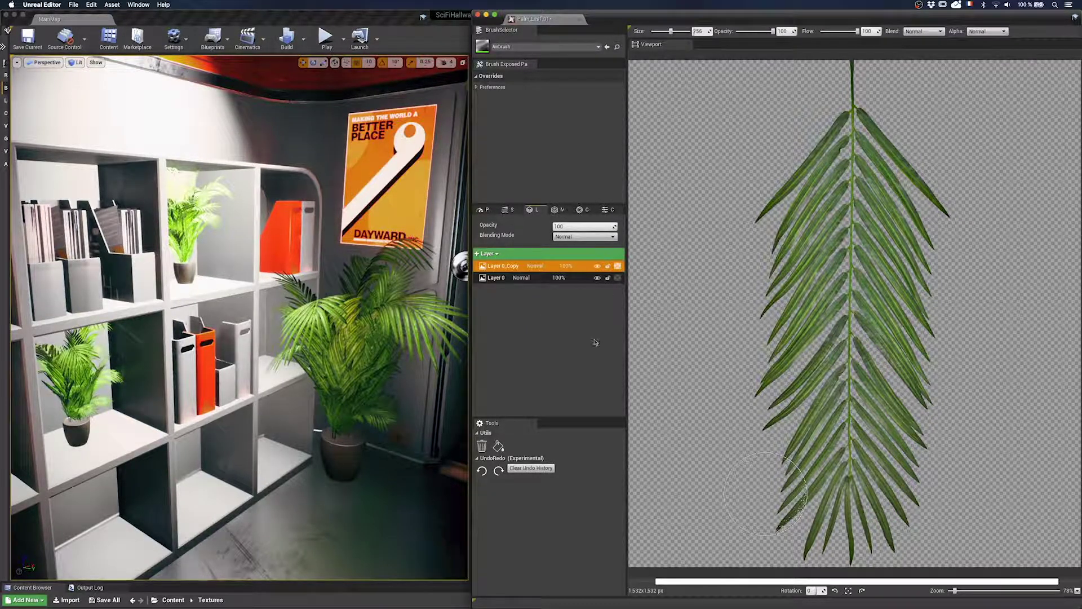
mouse_move(848, 121)
mouse_down()
mouse_move(761, 231)
mouse_move(843, 192)
mouse_move(789, 270)
mouse_move(812, 305)
mouse_move(783, 357)
mouse_move(829, 420)
mouse_move(879, 451)
mouse_move(896, 527)
mouse_move(863, 114)
mouse_move(858, 244)
mouse_move(877, 377)
mouse_move(815, 470)
mouse_move(927, 189)
mouse_up()
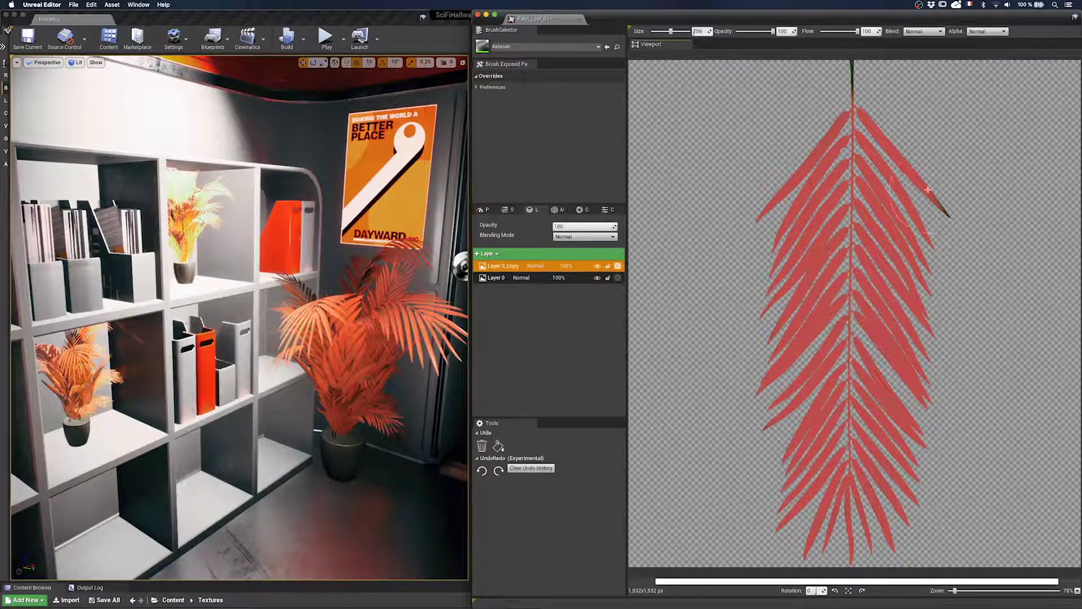
Try the Overlay and Color blending modes on the red-painted Layer 0_Copy
click(587, 236)
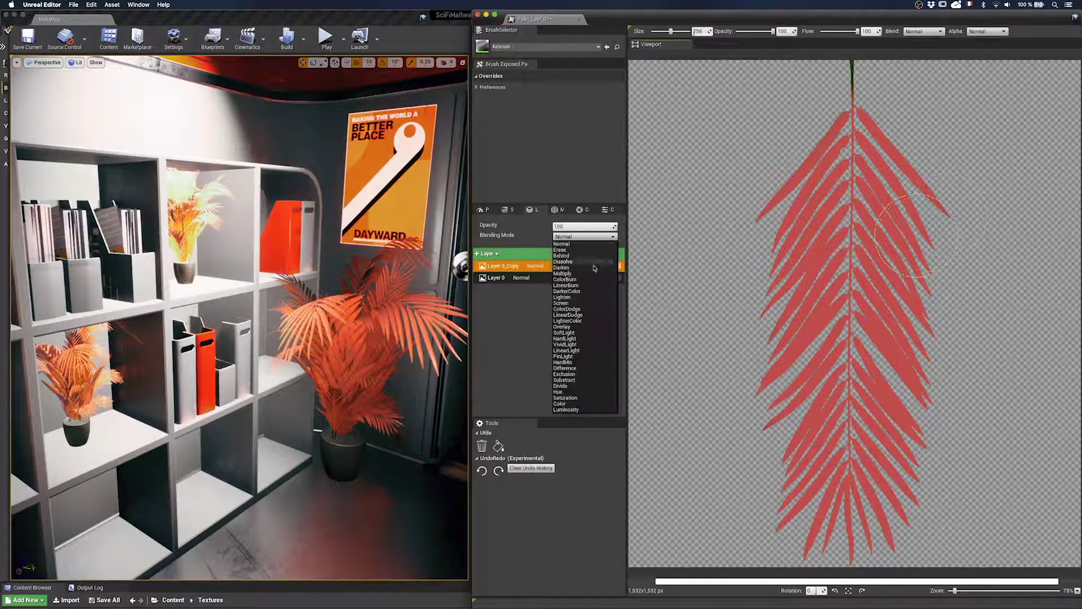
click(564, 326)
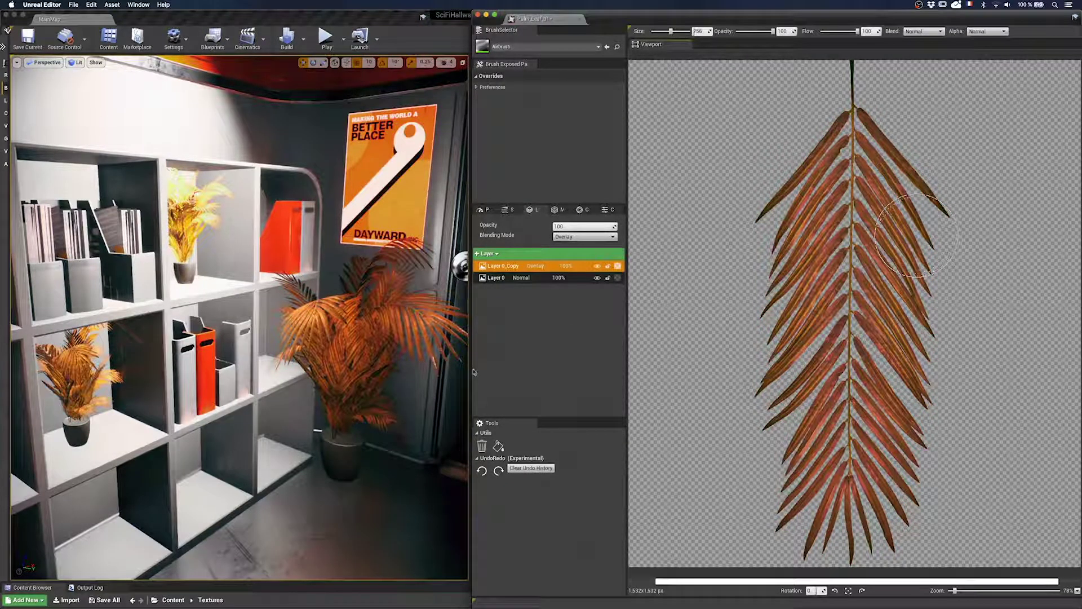
click(586, 237)
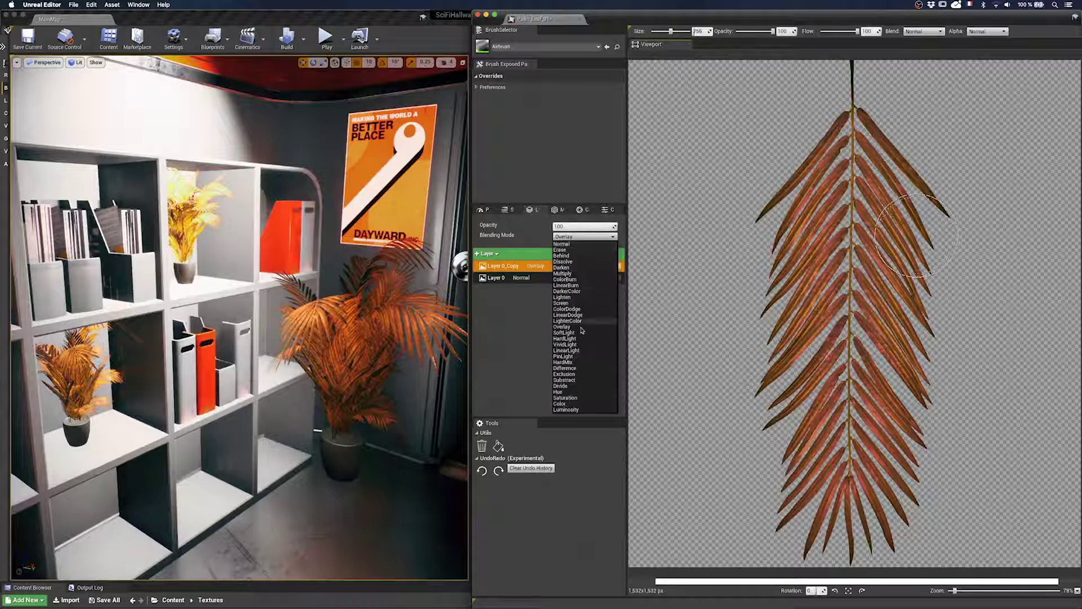
click(564, 403)
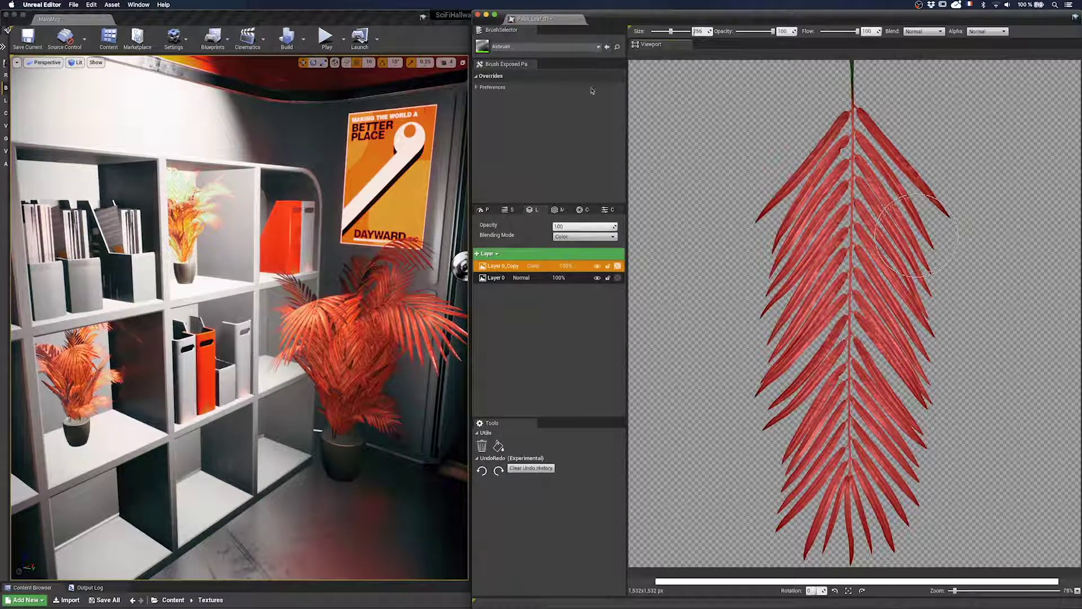
Switch the brush to Gradient_Oilbrush, hiding engine content in the asset browser, and turn off Draw Brush Preview
click(597, 48)
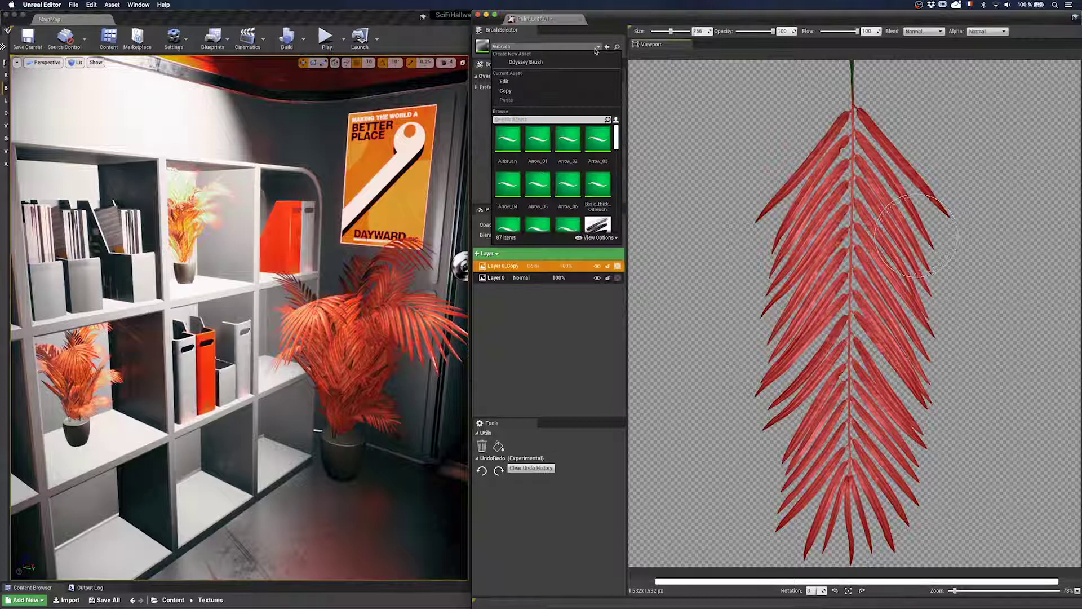
click(614, 240)
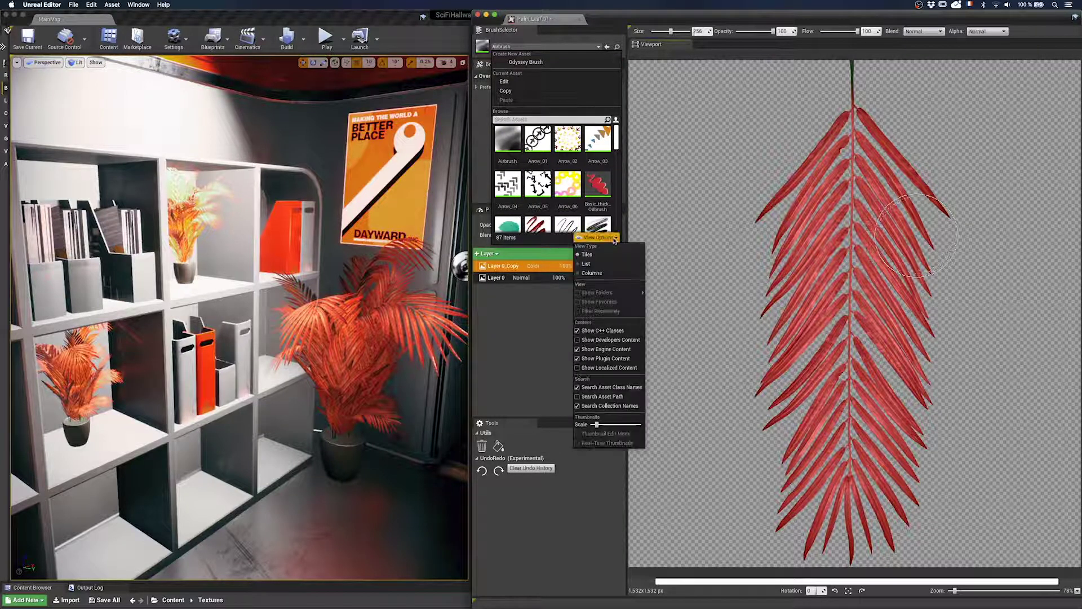
click(594, 349)
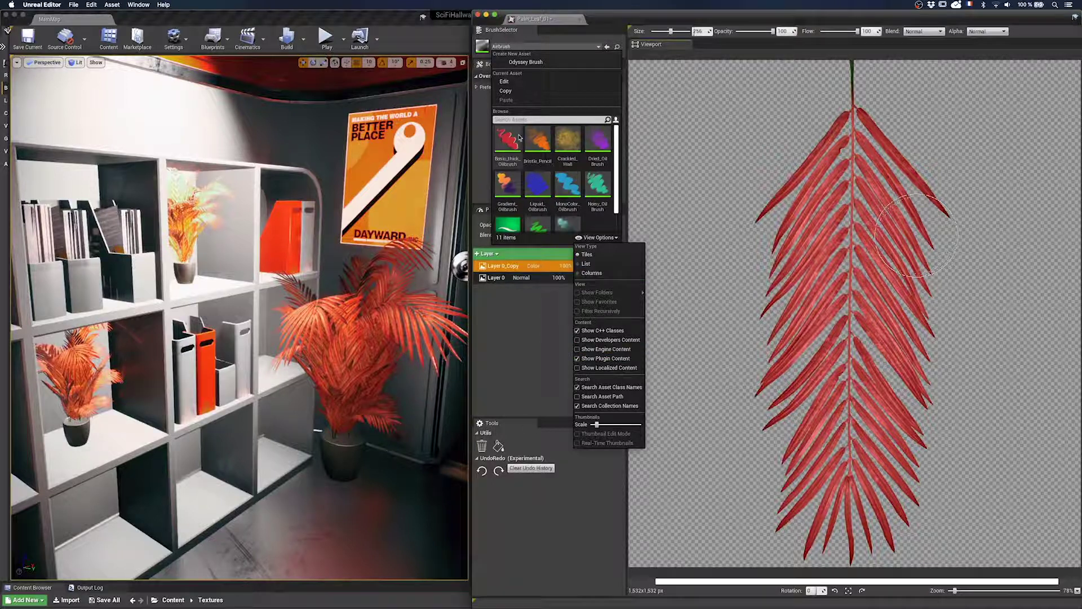
click(509, 186)
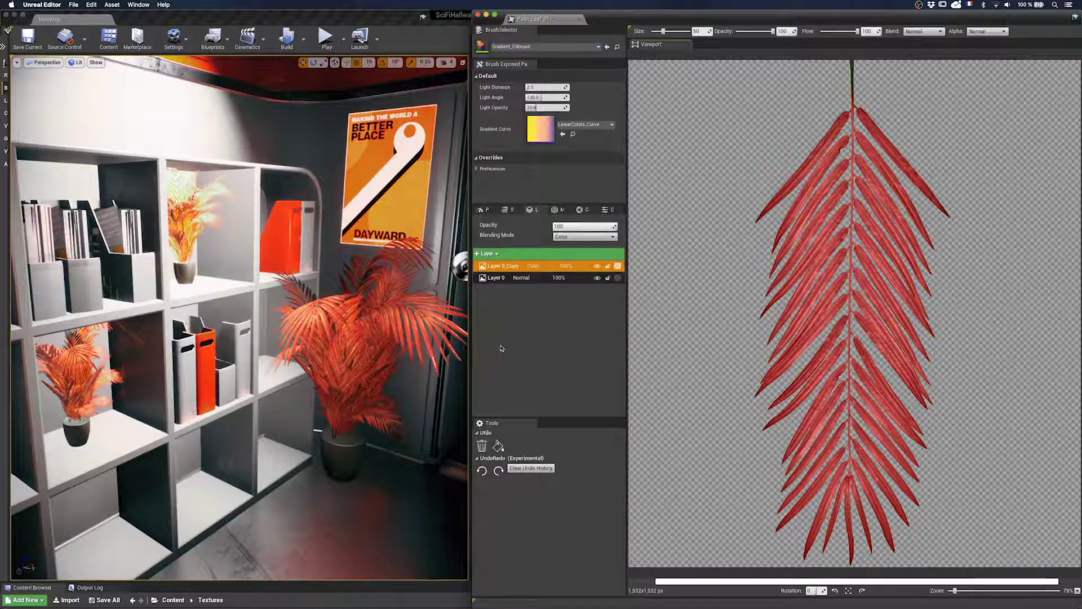
click(483, 210)
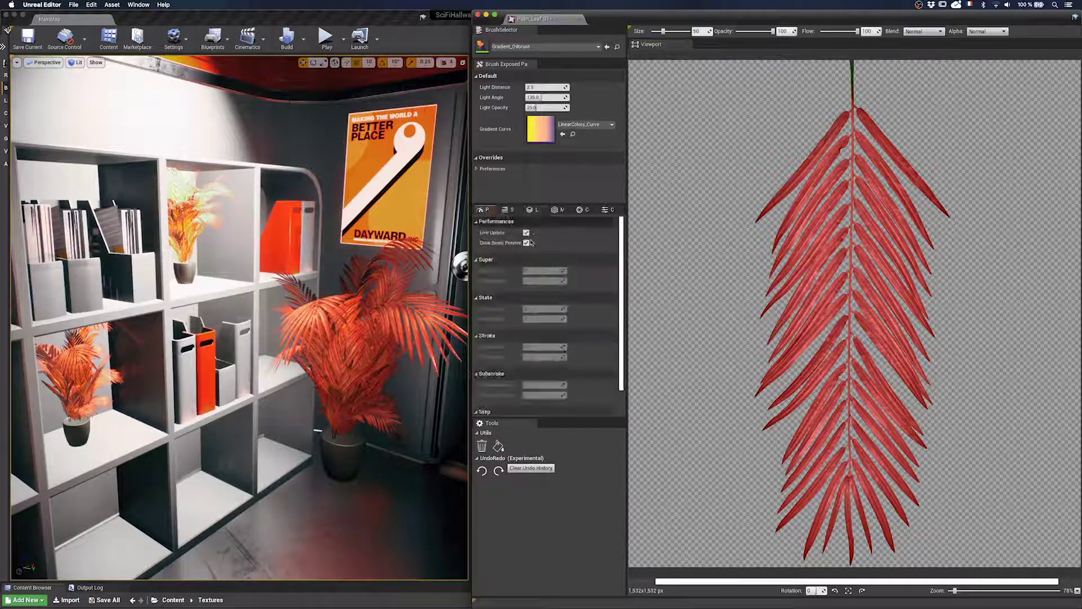
click(527, 243)
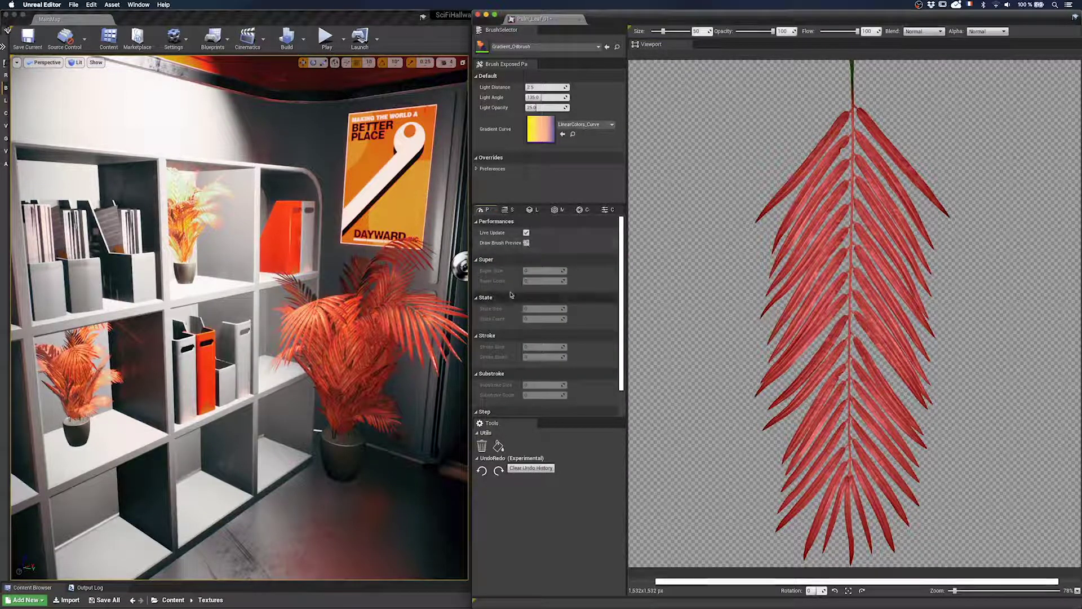
Try a long wavy gradient stroke on the empty canvas beside the leaf with the layer's alpha unlocked, and undo it
click(532, 210)
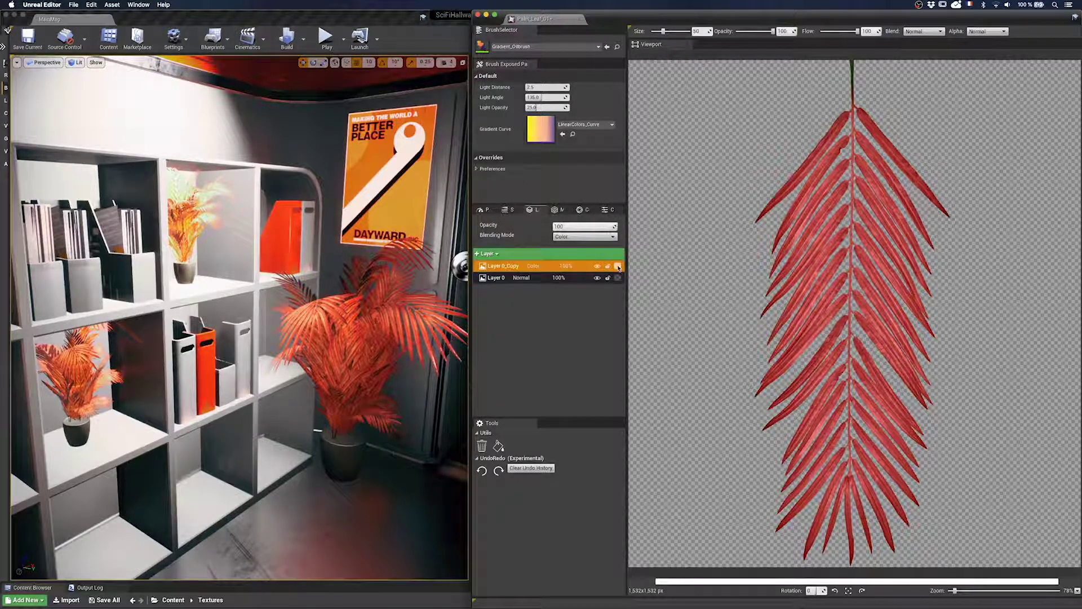
click(702, 116)
drag(666, 177, 715, 243)
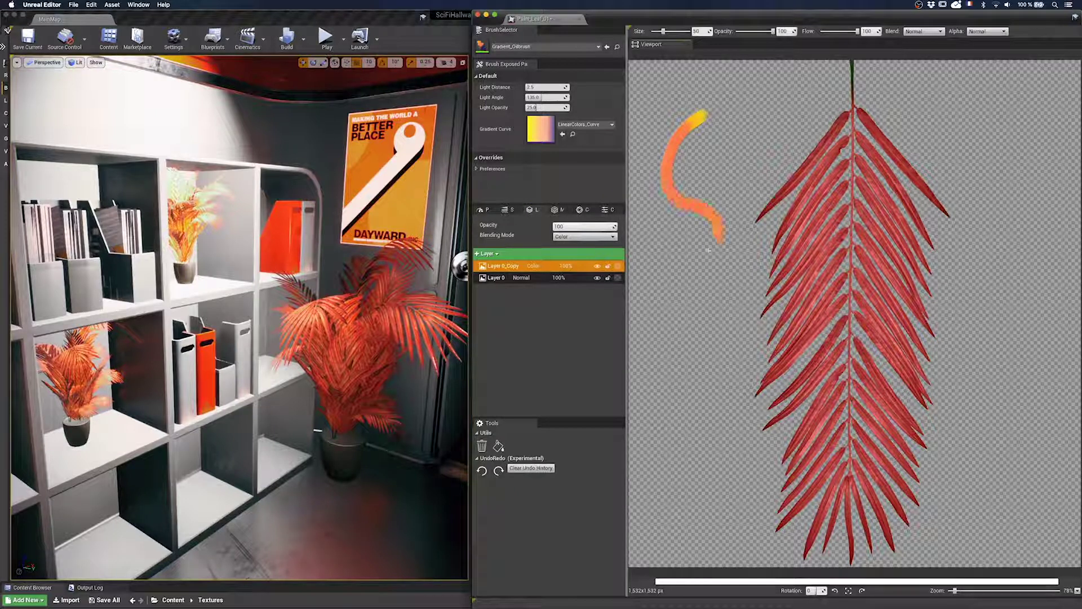
mouse_move(676, 304)
mouse_down()
mouse_move(704, 380)
mouse_move(697, 479)
mouse_up()
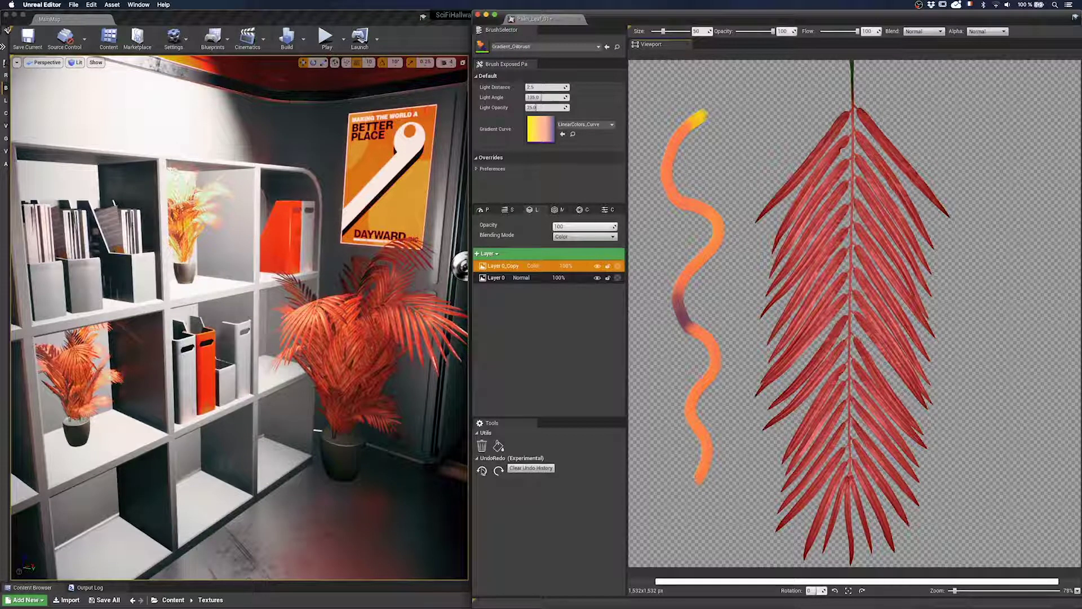
click(482, 471)
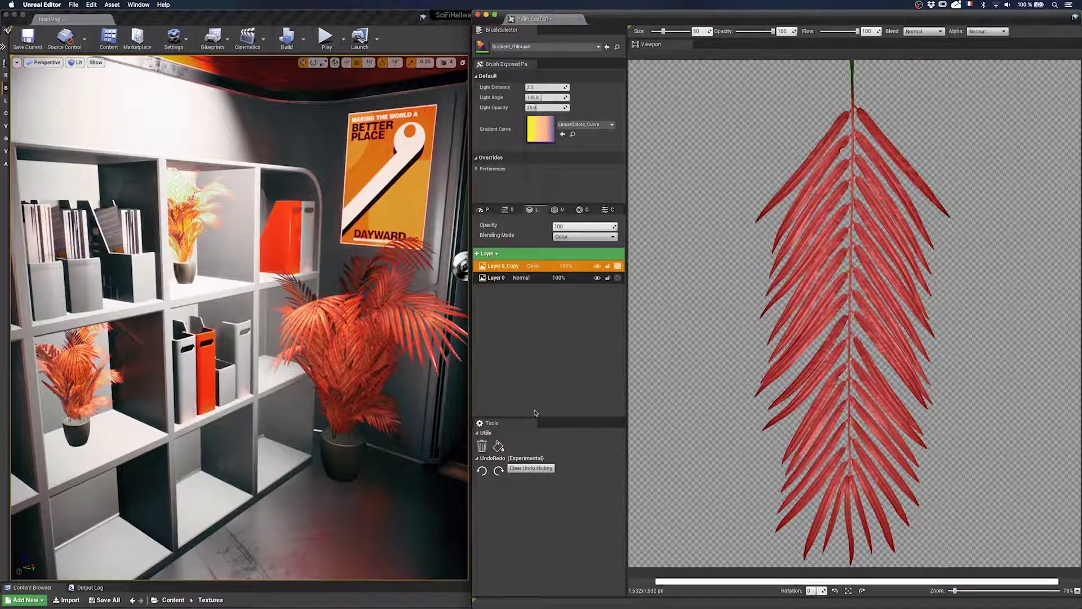
Set Layer 0_Copy's blending mode to Normal and paint gradient strokes along the four uppermost leaflets left of the stem
click(578, 236)
click(575, 244)
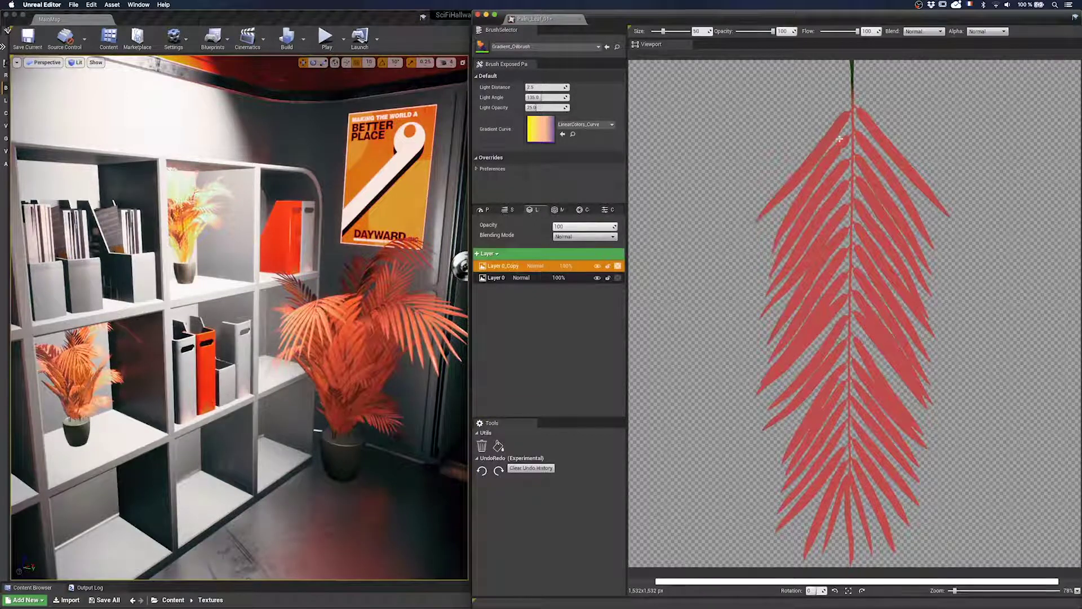
drag(846, 112, 759, 215)
drag(846, 137, 778, 238)
drag(845, 162, 772, 275)
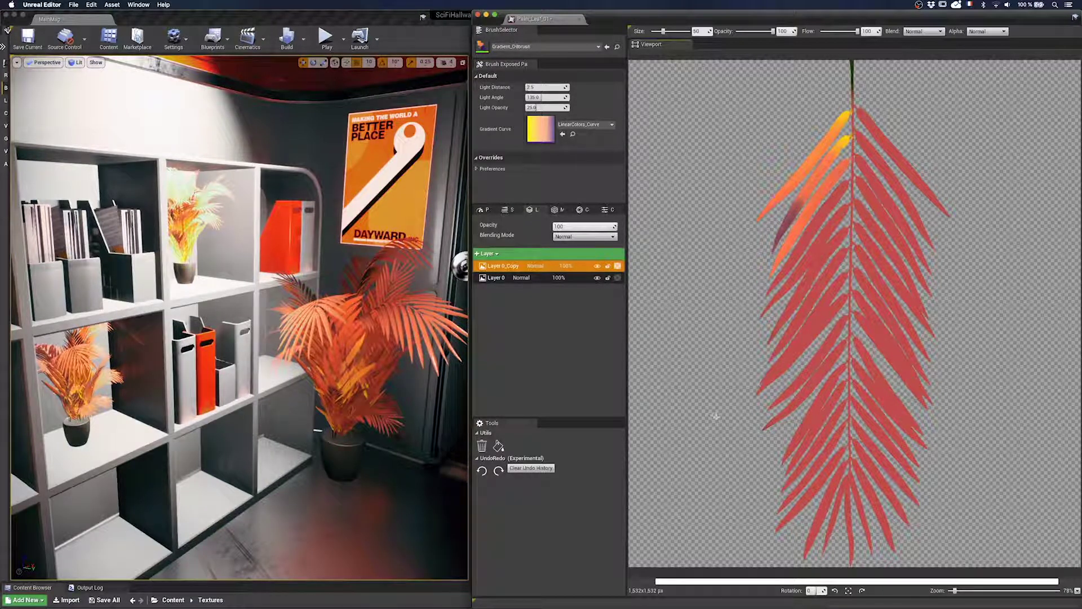
mouse_move(845, 183)
mouse_down()
mouse_move(774, 285)
mouse_move(769, 314)
mouse_up()
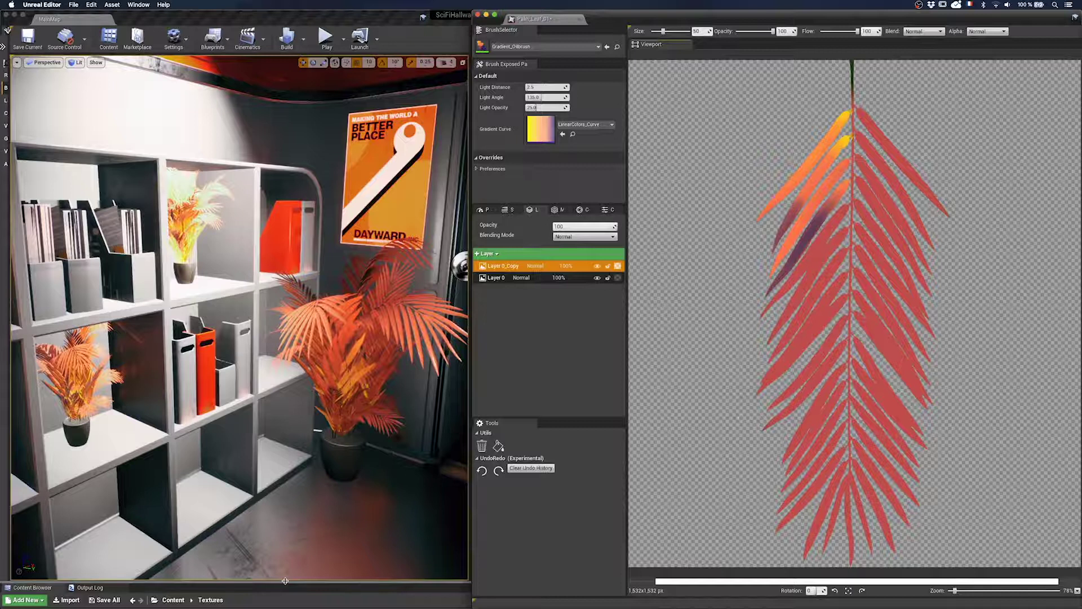
Create a CurveLinearColor curve asset in the Textures folder and name it __my_gradient
drag(285, 581, 281, 414)
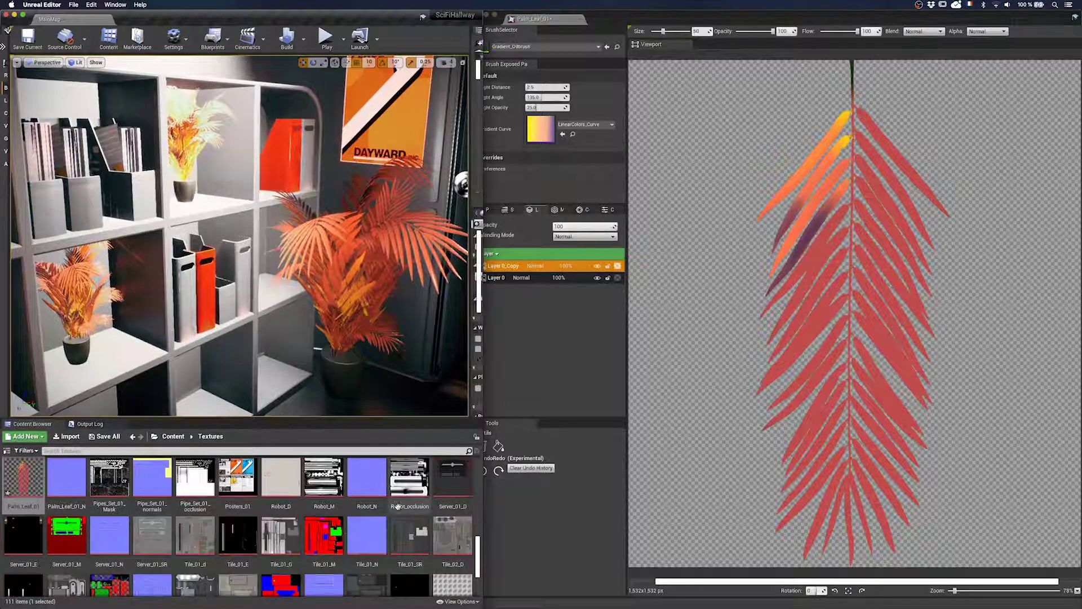
drag(478, 555, 479, 584)
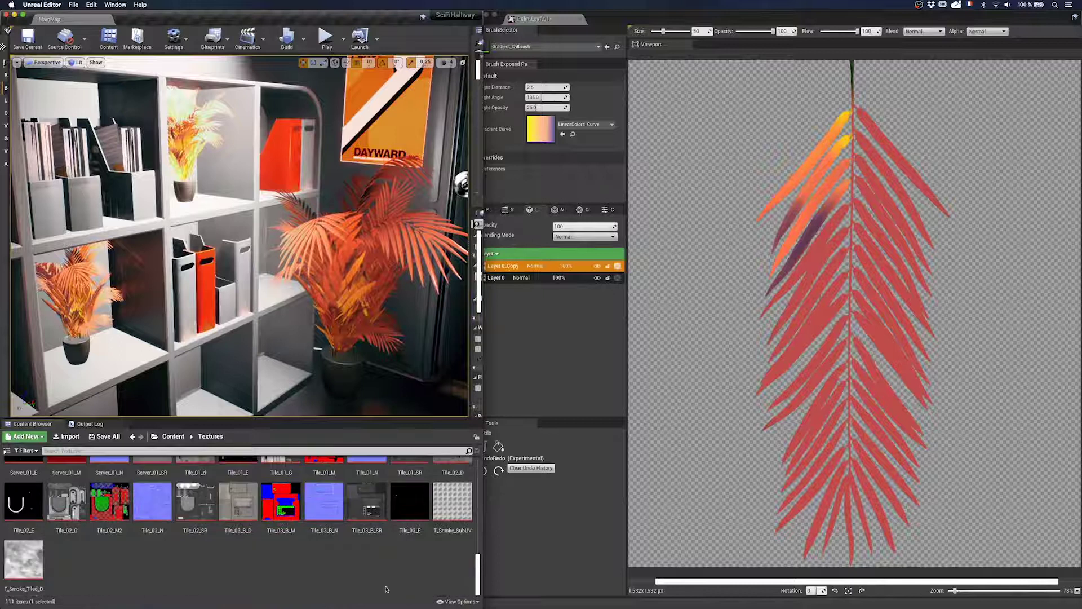
right_click(351, 566)
mouse_move(415, 524)
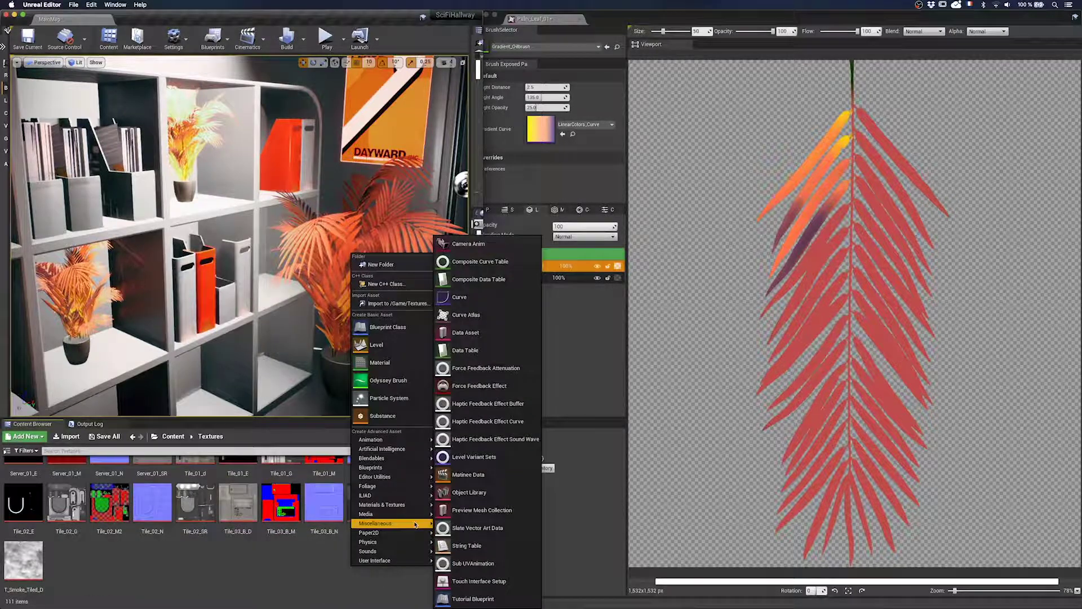
click(457, 297)
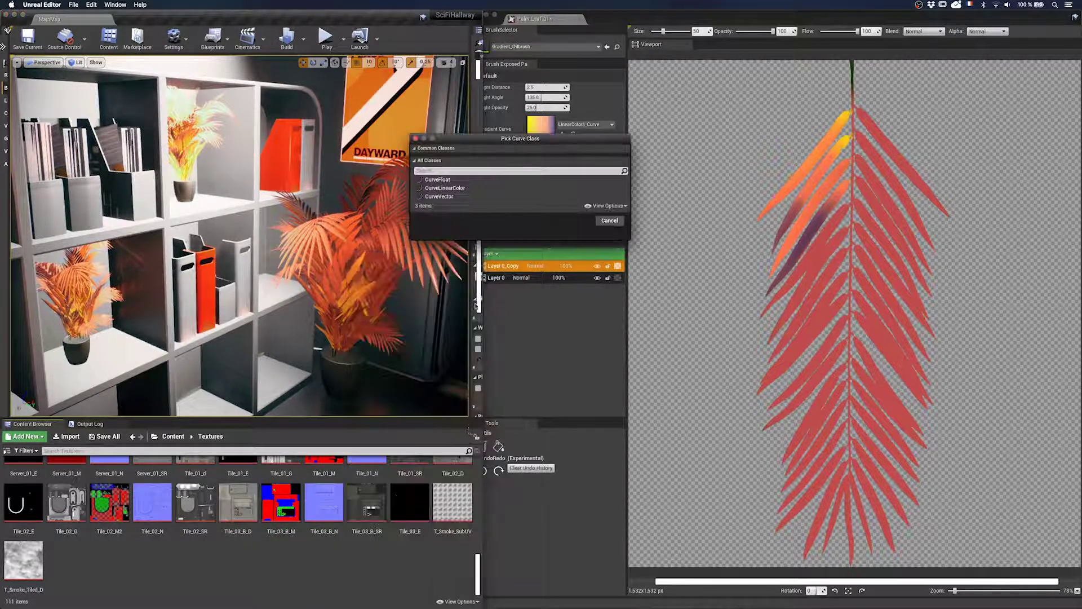
click(456, 188)
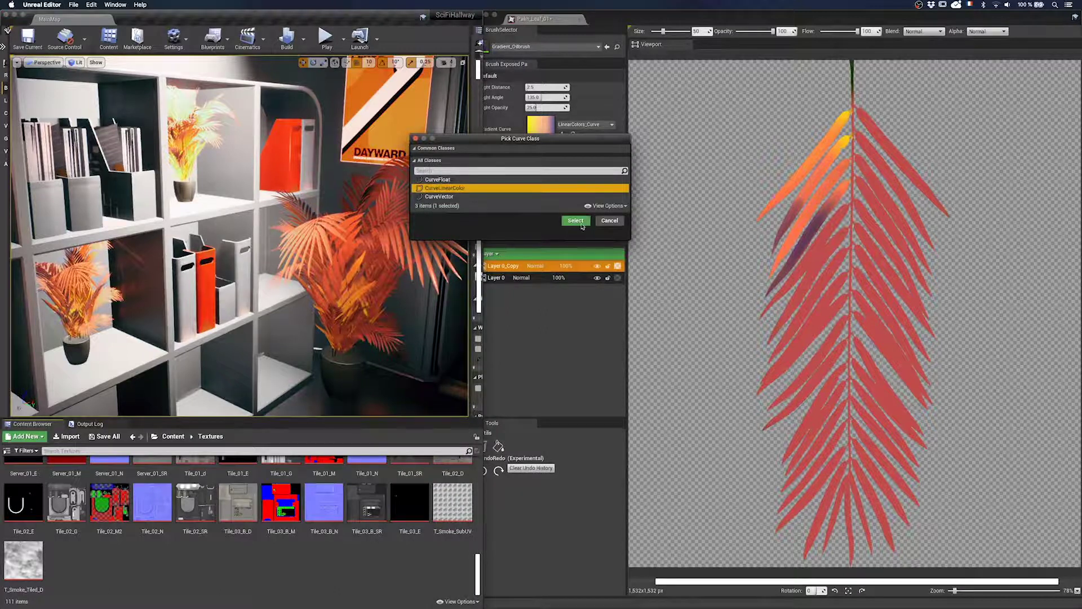
click(581, 223)
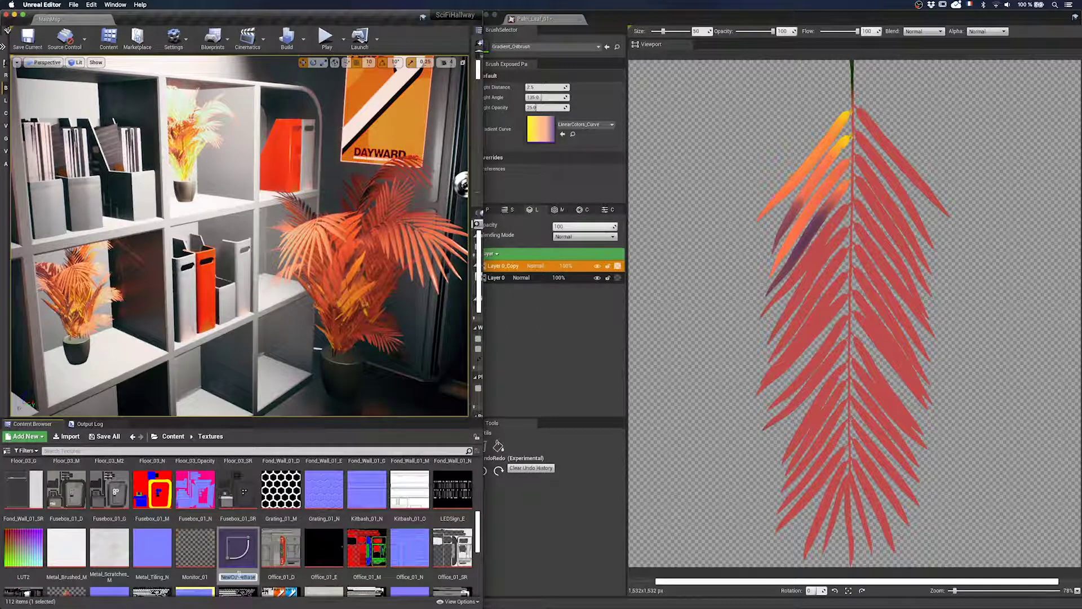
text(__my_gradient)
key(Return)
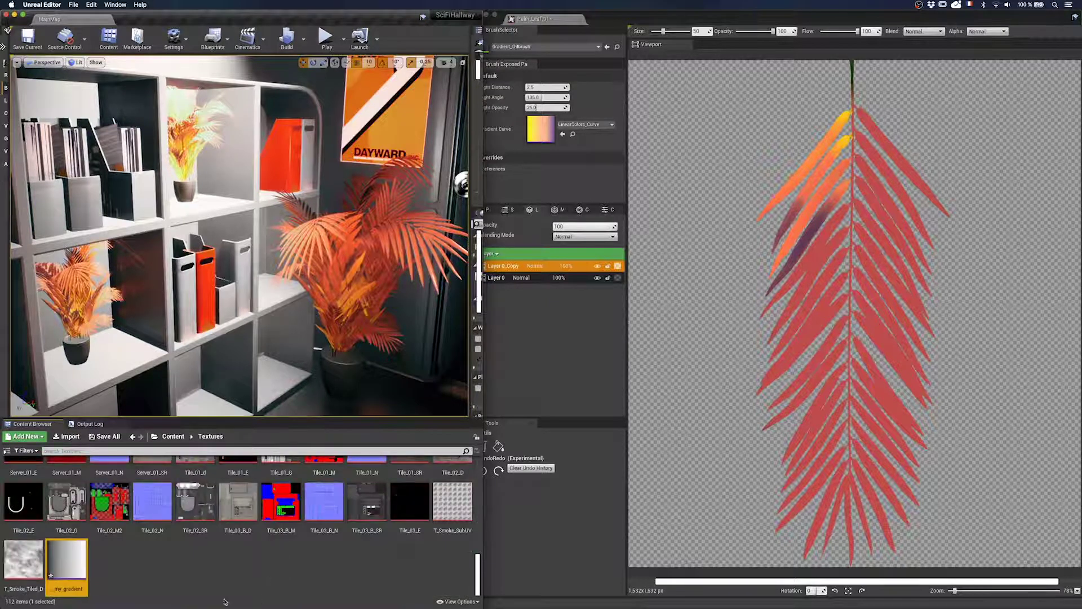
Open the __my_gradient curve and set its start colour stop to a medium green, hex sRGB 1AB300FF
double_click(75, 566)
double_click(648, 46)
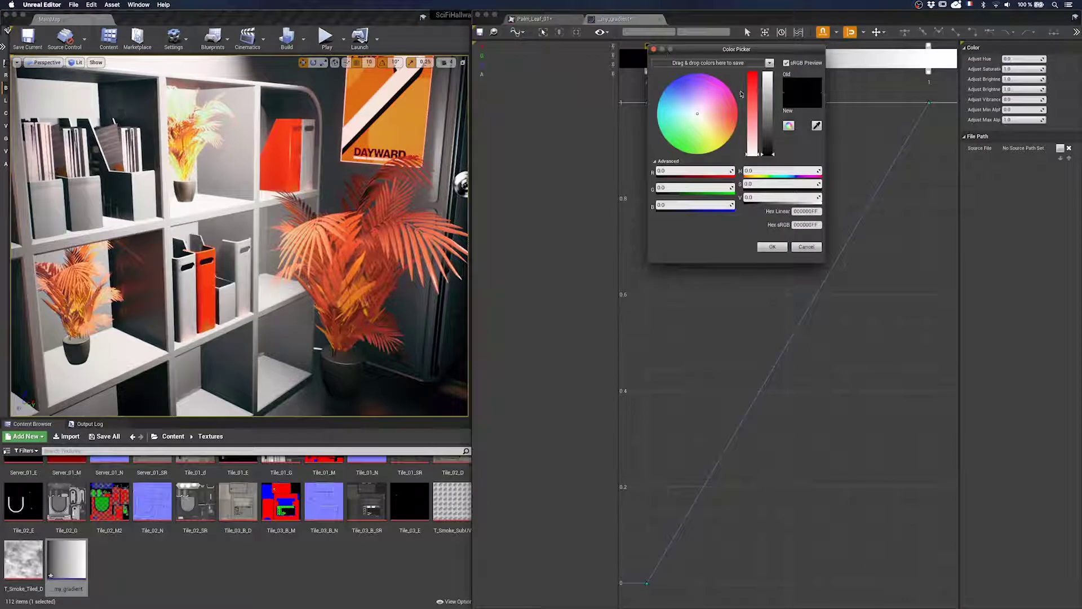
drag(689, 138, 679, 149)
drag(767, 113, 767, 117)
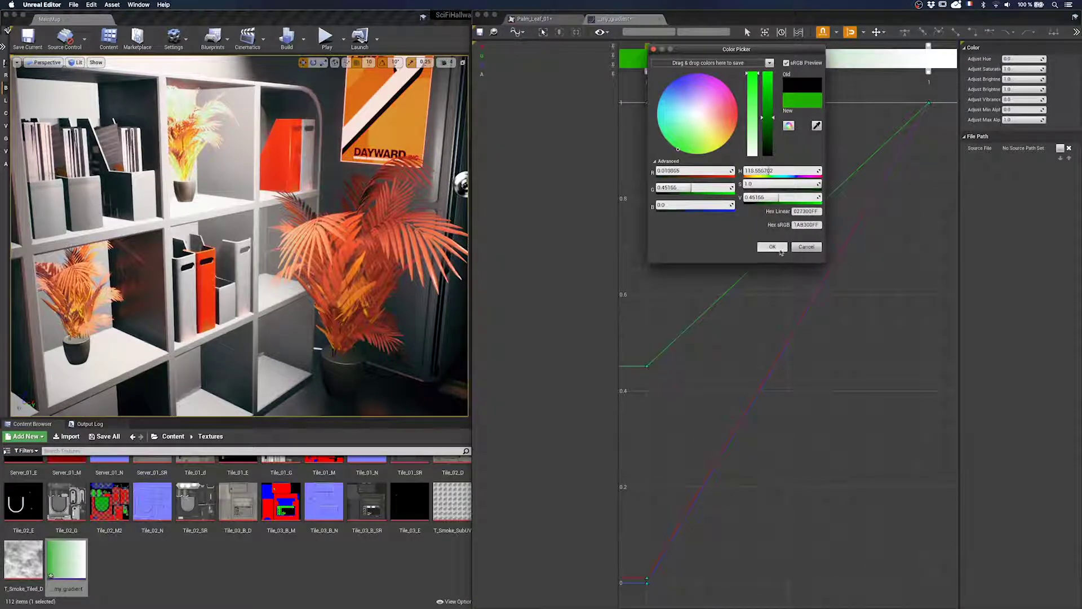
click(773, 247)
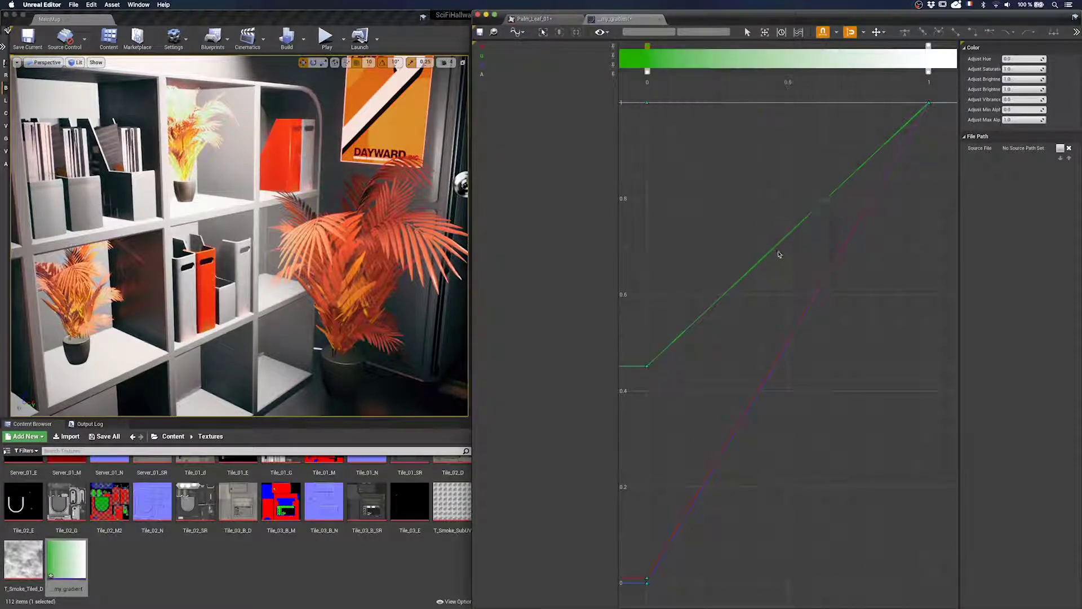
Set the gradient's end colour stop to light yellow and lower the green curve's end key to about 0.3
double_click(928, 46)
drag(805, 135, 802, 144)
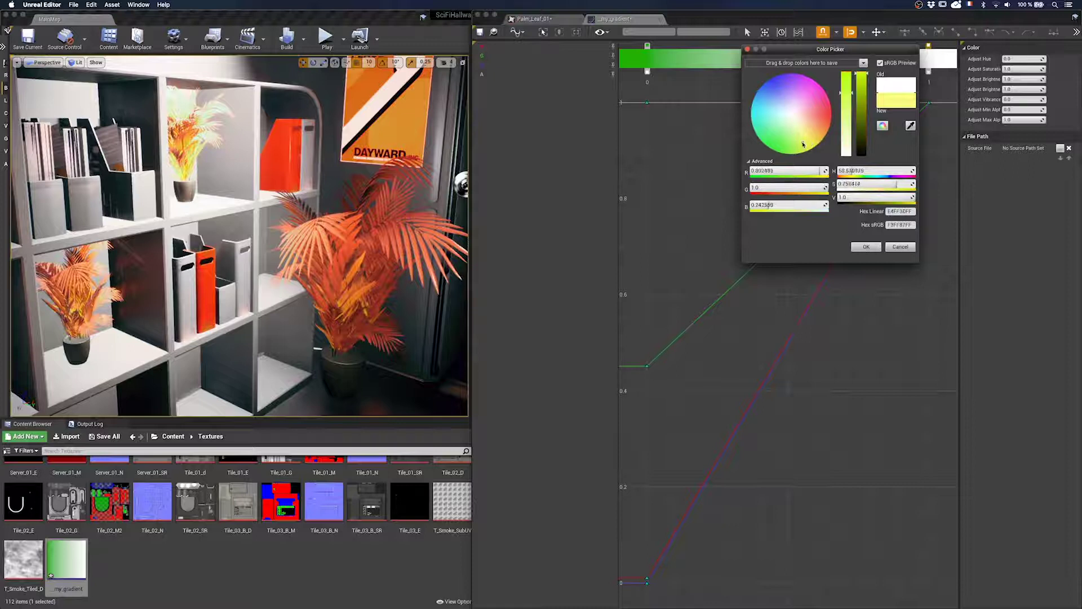
click(866, 246)
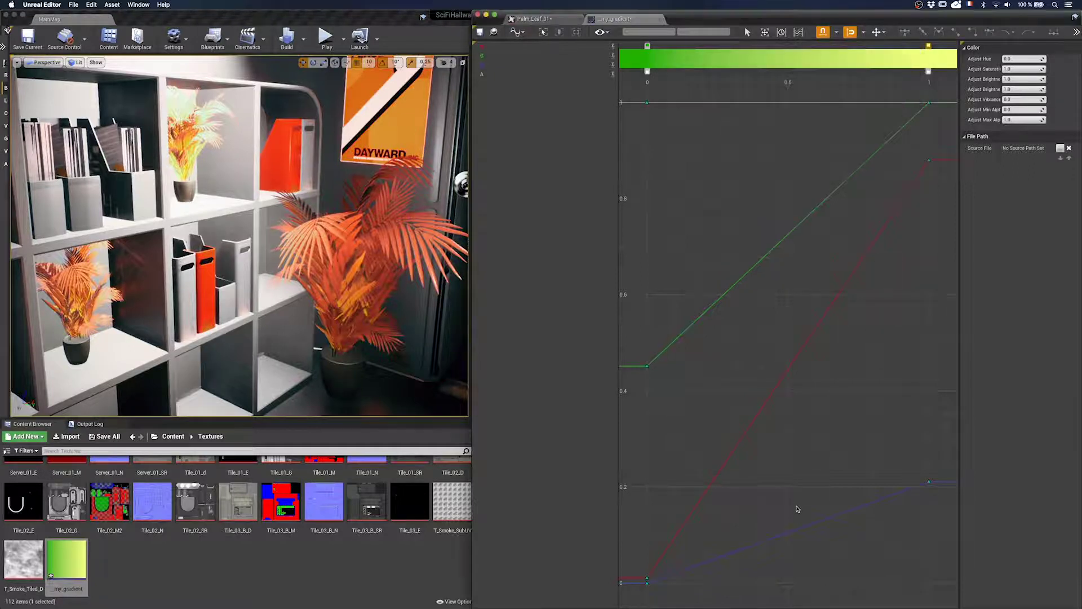
drag(929, 103, 921, 440)
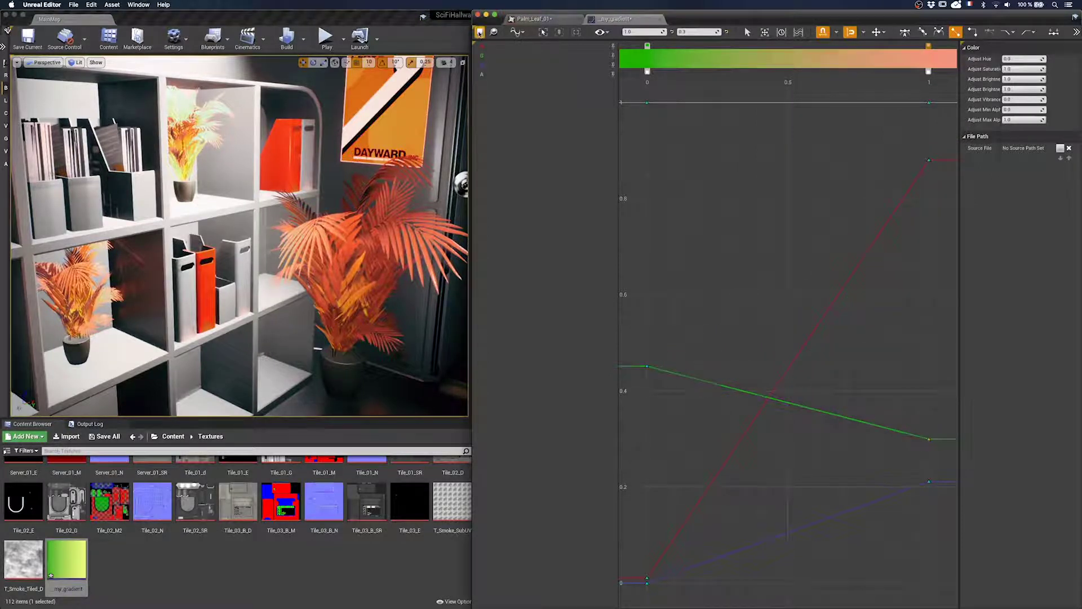
Close the curve editor and assign __my_gradient as the oil brush's Gradient Curve
click(661, 20)
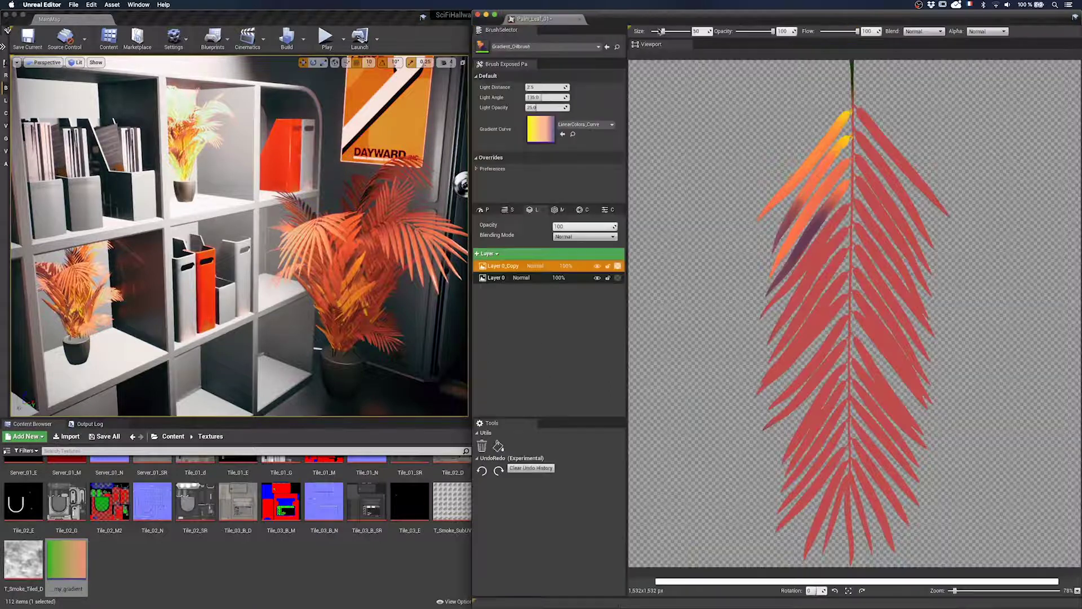
click(586, 124)
click(604, 207)
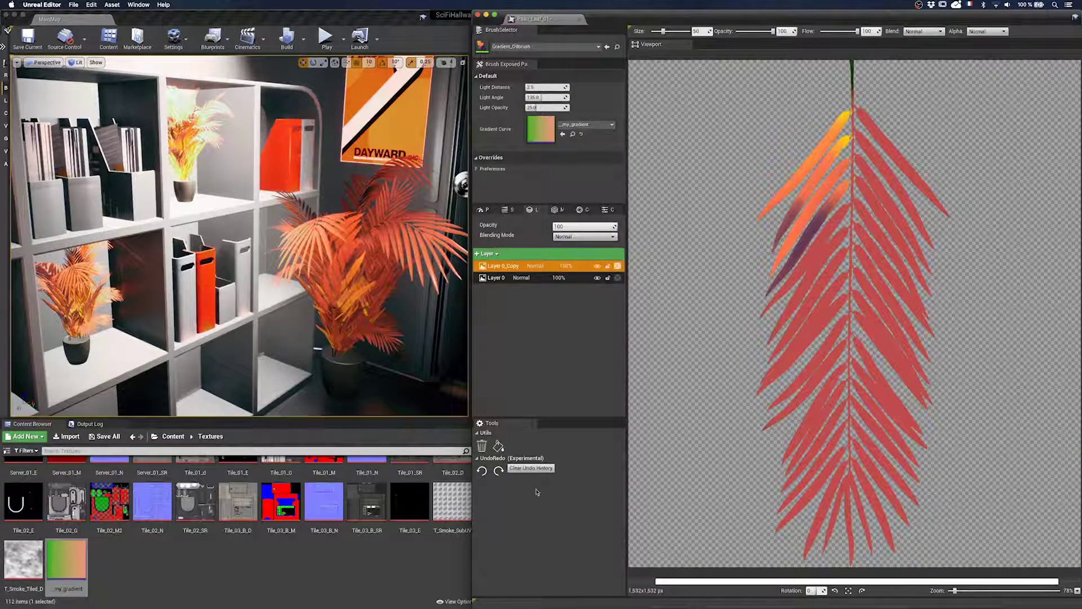
Paint over the four uppermost leaflets left of the stem with the green-to-salmon gradient brush
drag(848, 112, 745, 236)
drag(851, 136, 769, 249)
drag(850, 159, 772, 263)
drag(841, 188, 760, 296)
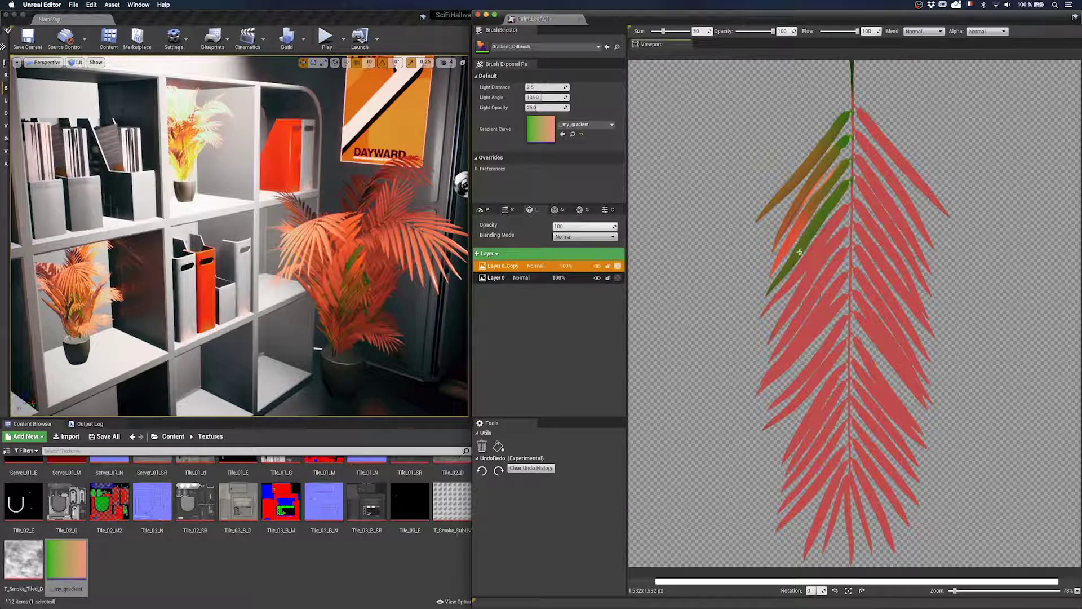
Delete the painted Layer 0_Copy, duplicate Layer 0 again and place the fresh copy on top
drag(826, 233, 763, 310)
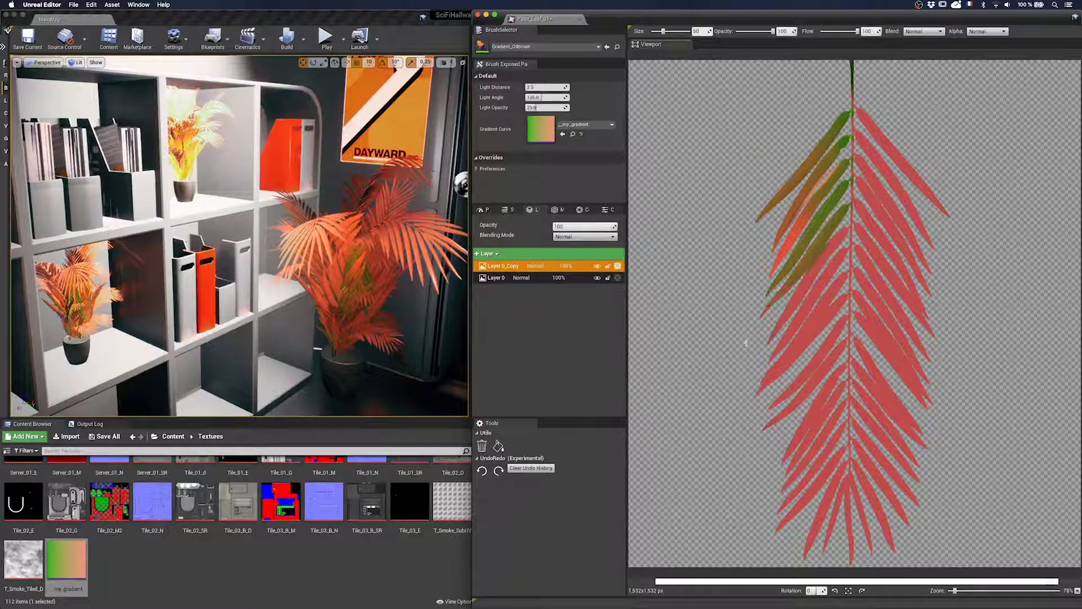
right_click(510, 266)
click(533, 277)
right_click(508, 267)
click(534, 296)
drag(502, 278, 502, 264)
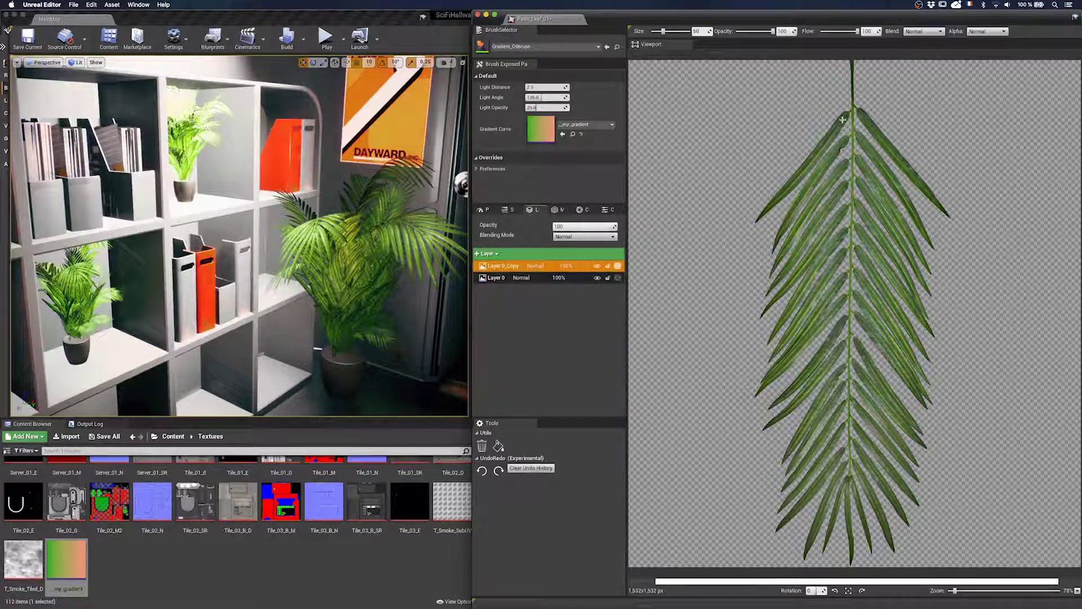
Paint over the uppermost leaflets left of the stem with the gradient brush at its current light settings
drag(812, 160, 766, 211)
mouse_move(846, 114)
mouse_down()
mouse_move(754, 224)
mouse_move(774, 241)
mouse_up()
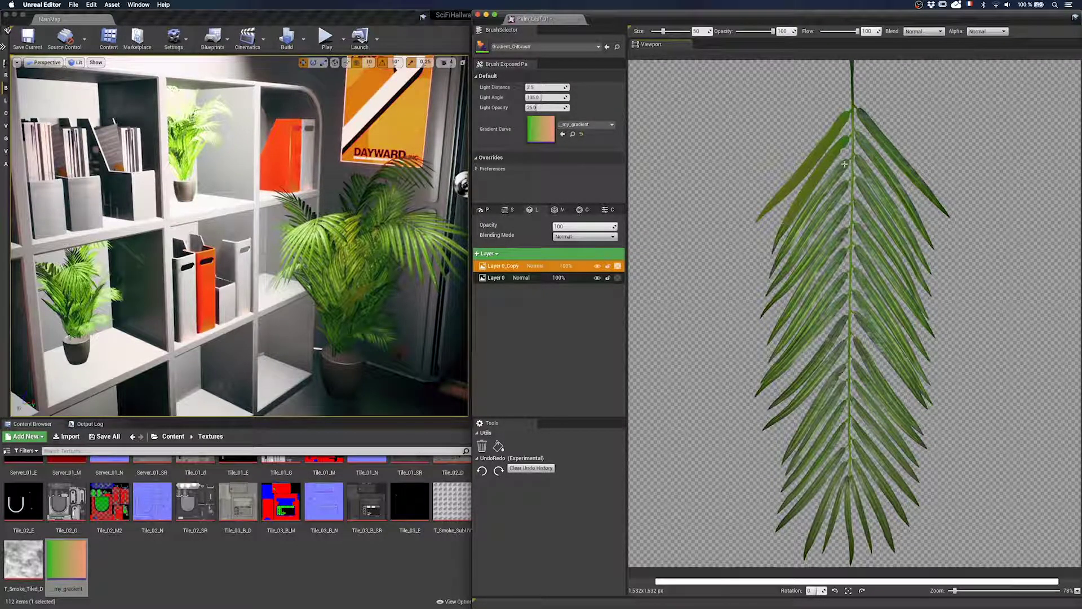
drag(835, 176, 810, 208)
drag(784, 248, 768, 276)
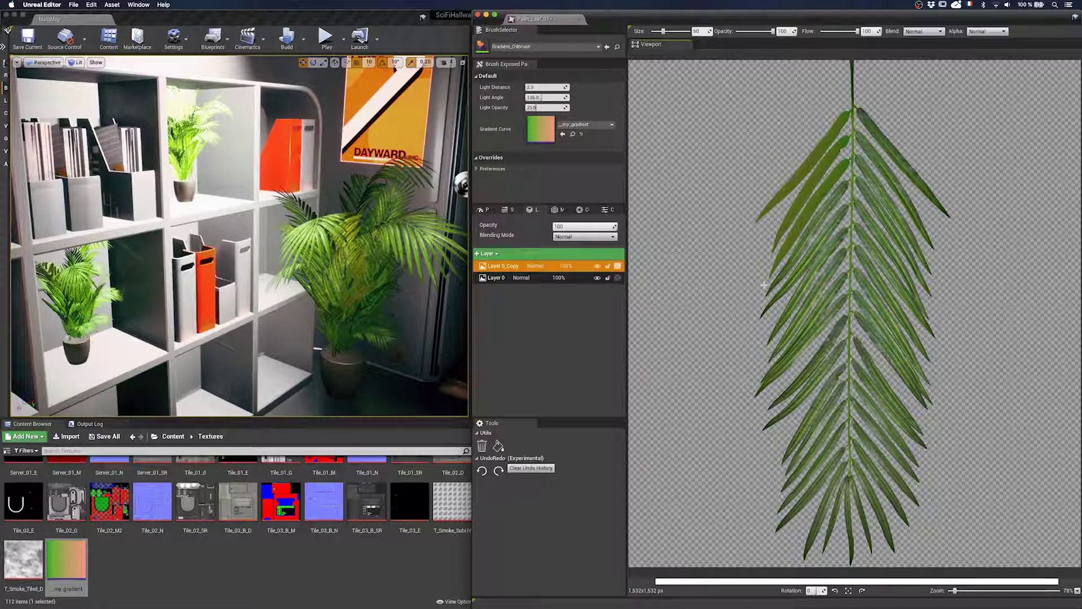
Set the brush's Light Opacity to 100 and paint all leaflets left of the stem, from green at the top to orange-red at the bottom
drag(533, 107, 557, 107)
drag(556, 107, 569, 107)
drag(846, 210, 769, 304)
mouse_move(846, 139)
mouse_down()
mouse_move(775, 245)
mouse_move(795, 211)
mouse_move(780, 239)
mouse_move(767, 211)
mouse_up()
drag(844, 168, 763, 296)
drag(844, 211, 769, 341)
drag(843, 251, 770, 358)
drag(845, 277, 761, 389)
drag(845, 299, 761, 390)
mouse_move(838, 329)
mouse_down()
mouse_move(773, 404)
mouse_move(784, 413)
mouse_move(766, 430)
mouse_up()
drag(839, 365, 780, 478)
drag(843, 377, 785, 484)
drag(837, 408, 786, 490)
drag(832, 437, 778, 530)
drag(845, 471, 824, 552)
drag(846, 480, 851, 563)
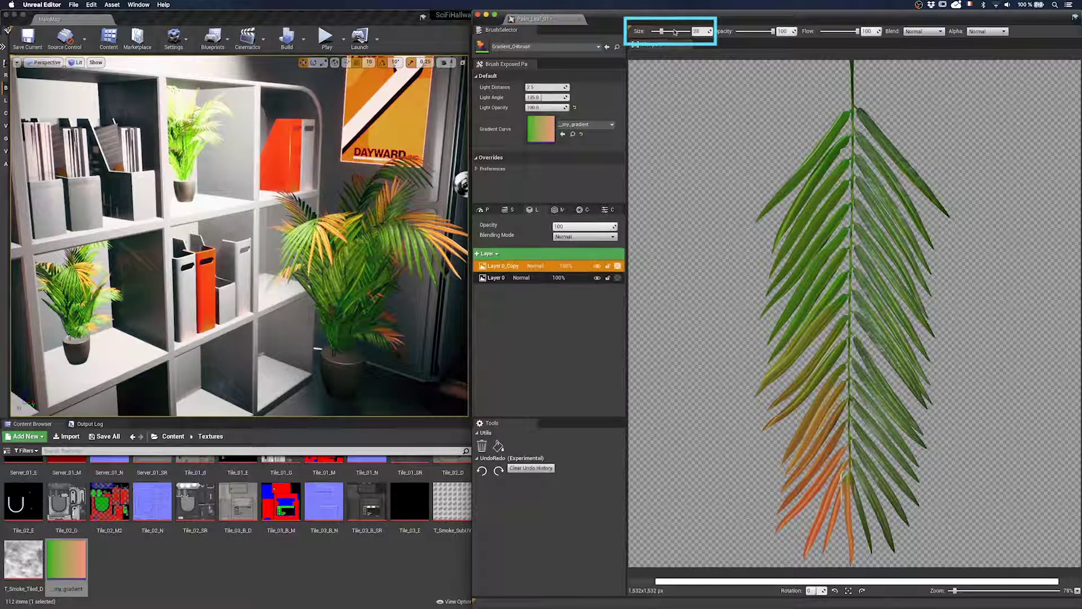
drag(839, 477, 805, 558)
drag(845, 465, 812, 532)
drag(846, 479, 825, 548)
Set the brush size to 42 and paint the leaflets right of the stem with the same green-to-red progression
mouse_move(847, 477)
mouse_down()
mouse_move(851, 560)
mouse_move(888, 549)
mouse_up()
drag(662, 31, 674, 31)
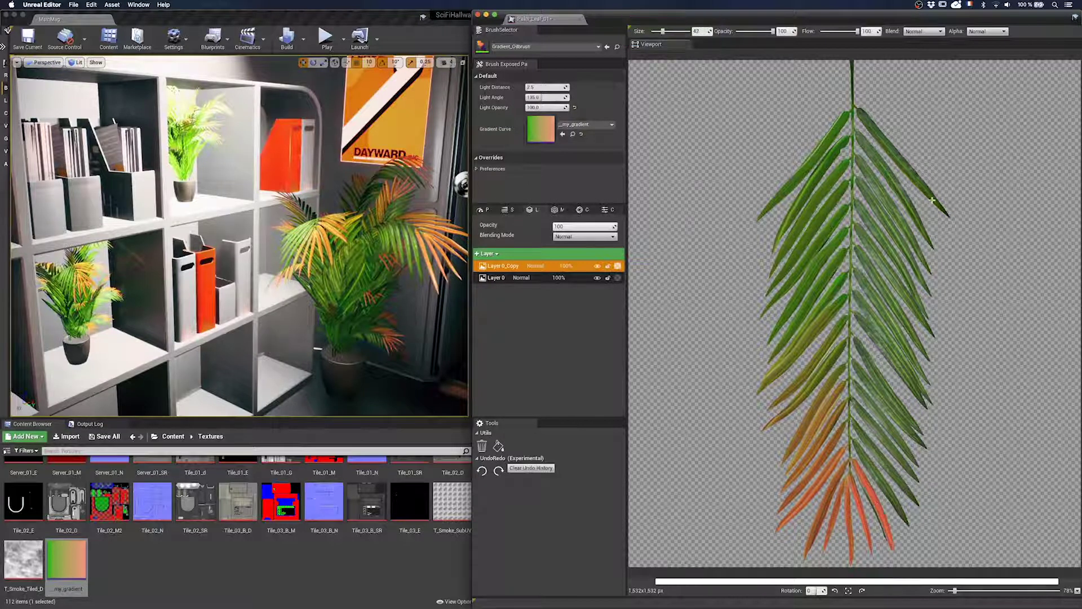
drag(895, 159, 931, 214)
drag(860, 136, 923, 233)
mouse_move(879, 192)
mouse_down()
mouse_move(927, 266)
mouse_move(896, 276)
mouse_move(913, 316)
mouse_up()
mouse_move(864, 261)
mouse_down()
mouse_move(927, 358)
mouse_move(919, 364)
mouse_up()
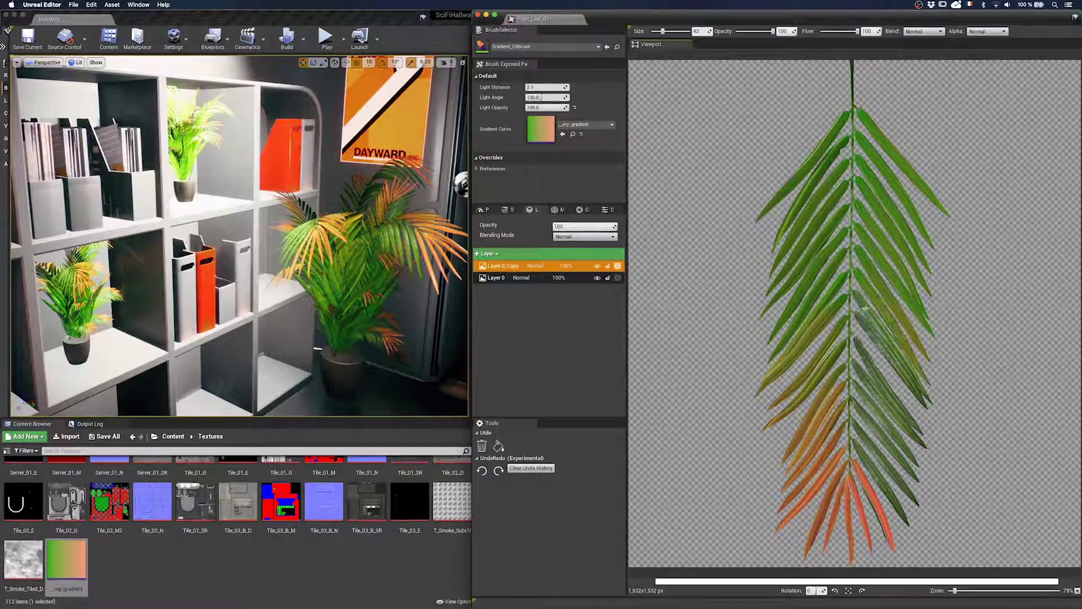
mouse_move(865, 307)
mouse_down()
mouse_move(930, 407)
mouse_move(921, 401)
mouse_up()
mouse_move(856, 339)
mouse_down()
mouse_move(925, 445)
mouse_move(925, 492)
mouse_move(917, 467)
mouse_move(860, 407)
mouse_move(899, 483)
mouse_move(894, 502)
mouse_move(854, 446)
mouse_move(891, 546)
mouse_up()
Set the brush size to 12 and paint along the central stem of the palm leaf
drag(663, 31, 659, 31)
drag(852, 62, 854, 148)
drag(850, 303, 849, 364)
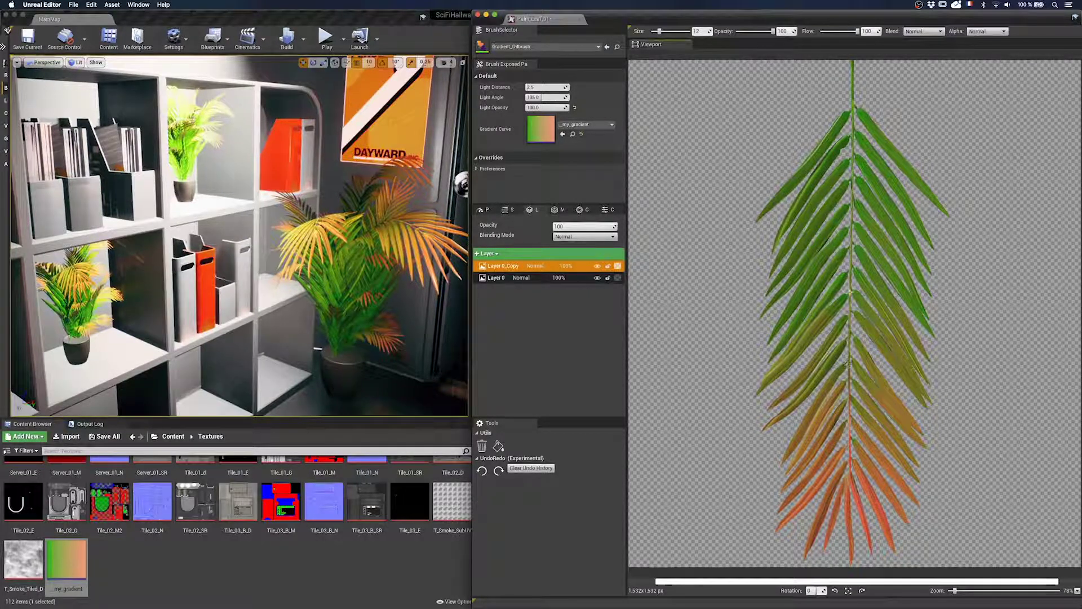
Try the SoftLight, Color, Multiply and Luminosity blending modes on Layer 0_Copy with its opacity lowered to about 79
click(585, 237)
click(563, 331)
drag(606, 226, 575, 226)
click(585, 236)
click(565, 403)
click(614, 237)
click(570, 333)
click(578, 237)
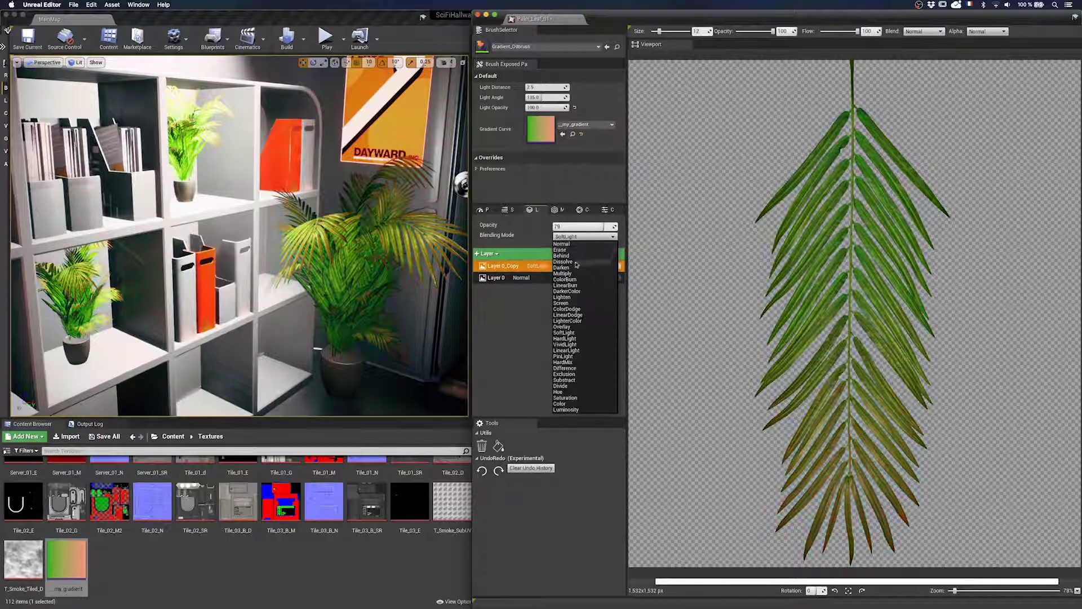
click(571, 273)
click(575, 236)
click(561, 410)
Adjust the opacity of Layer 0_Copy and set its blending mode to Color
drag(575, 226, 583, 226)
click(585, 237)
click(565, 404)
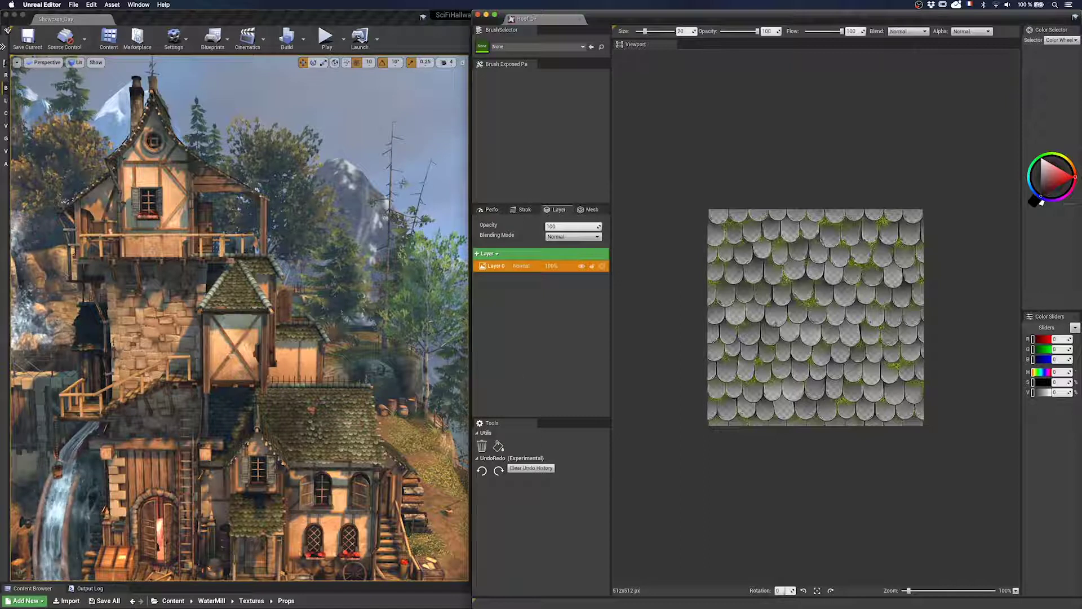
Turn off Draw Brush Preview for the roof texture and add a new layer above Layer 0
click(488, 209)
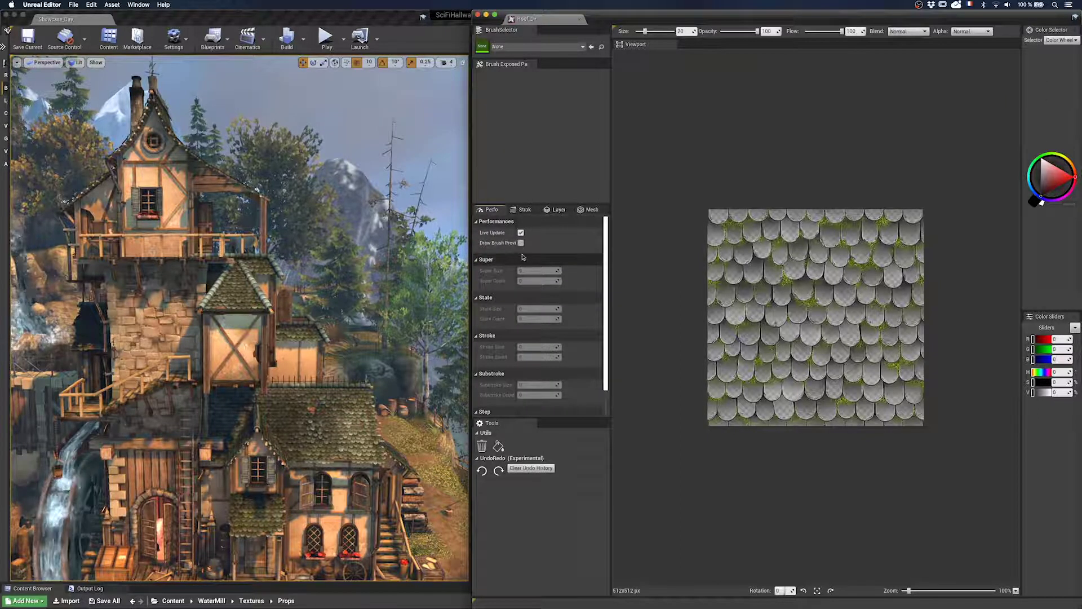
click(556, 209)
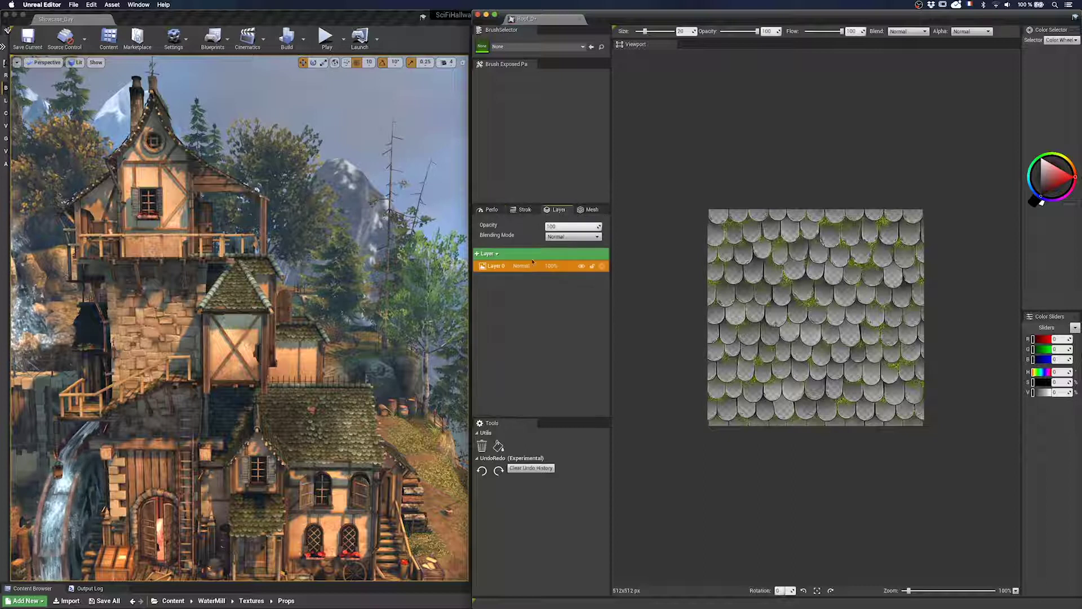
click(487, 253)
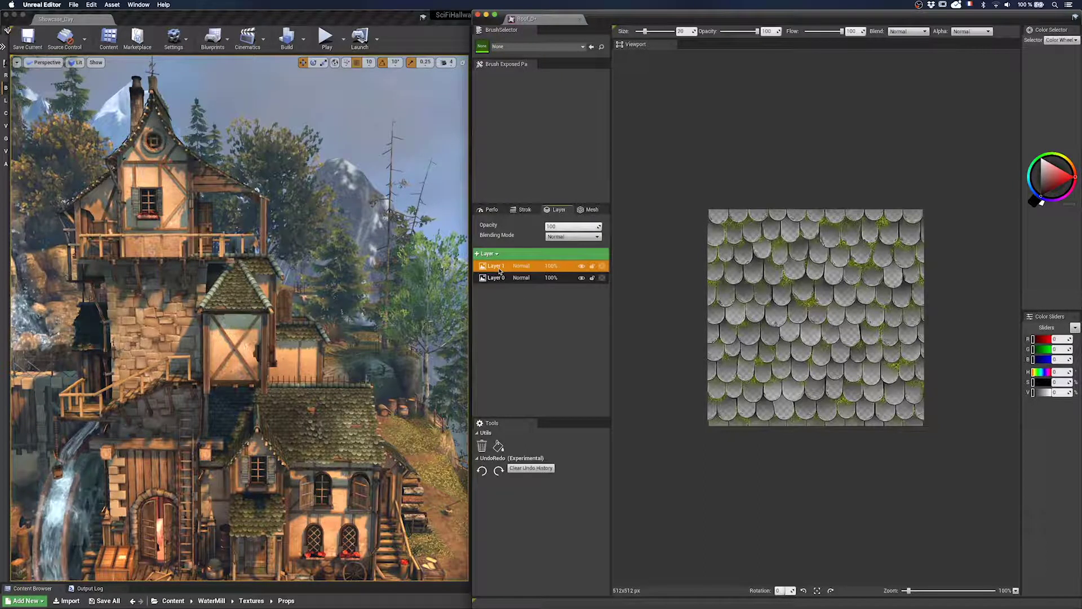
Choose MonoColor_OilBrush with a red of hue 0, saturation 70 and value 87, and paint a wavy vertical test stroke
click(577, 48)
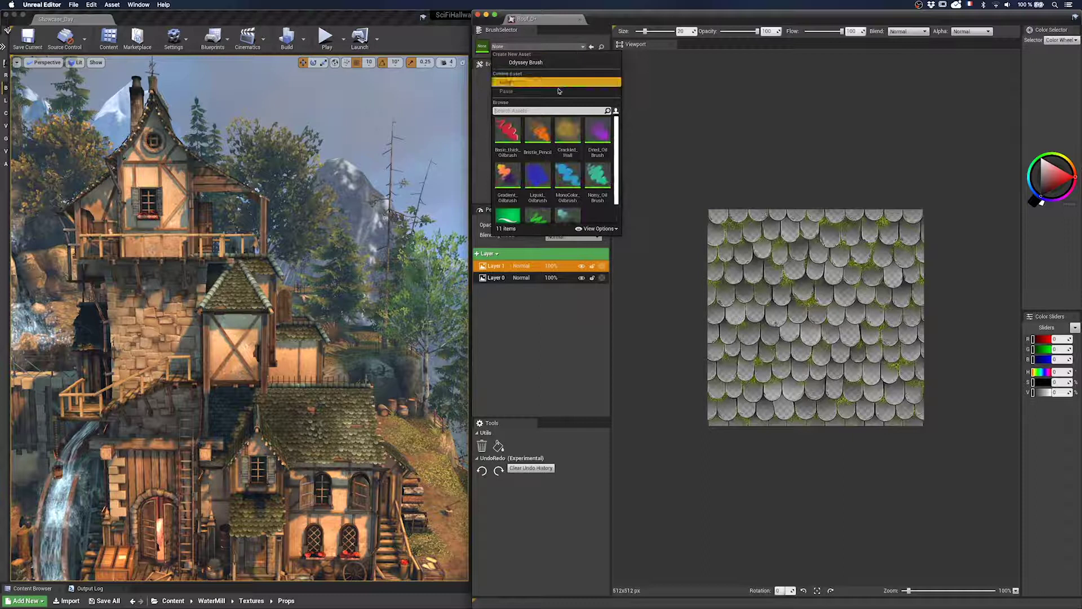
click(568, 176)
drag(1059, 182, 1062, 177)
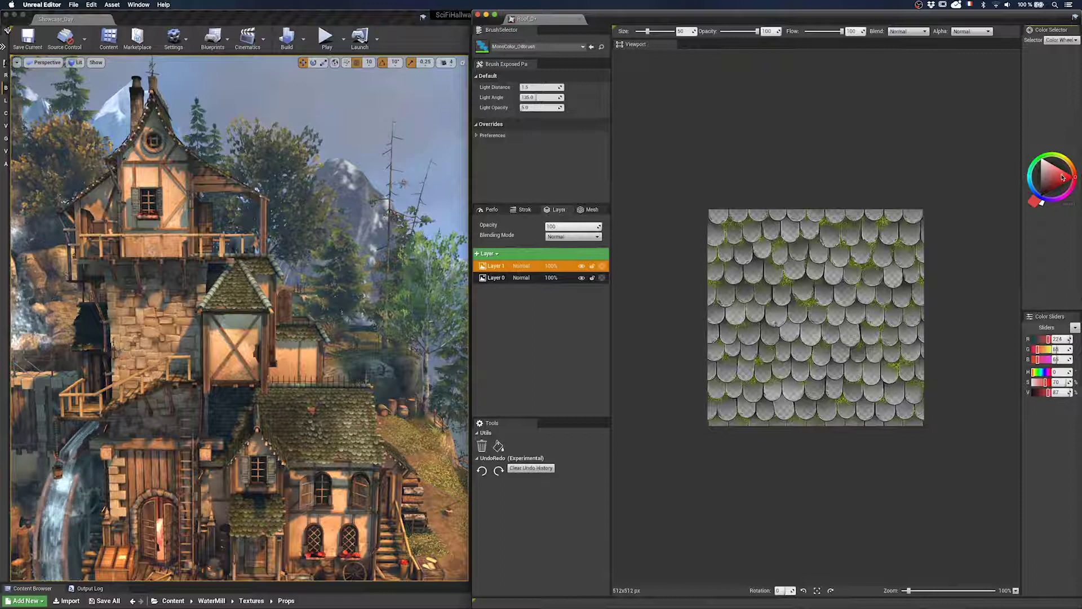
drag(747, 234, 742, 397)
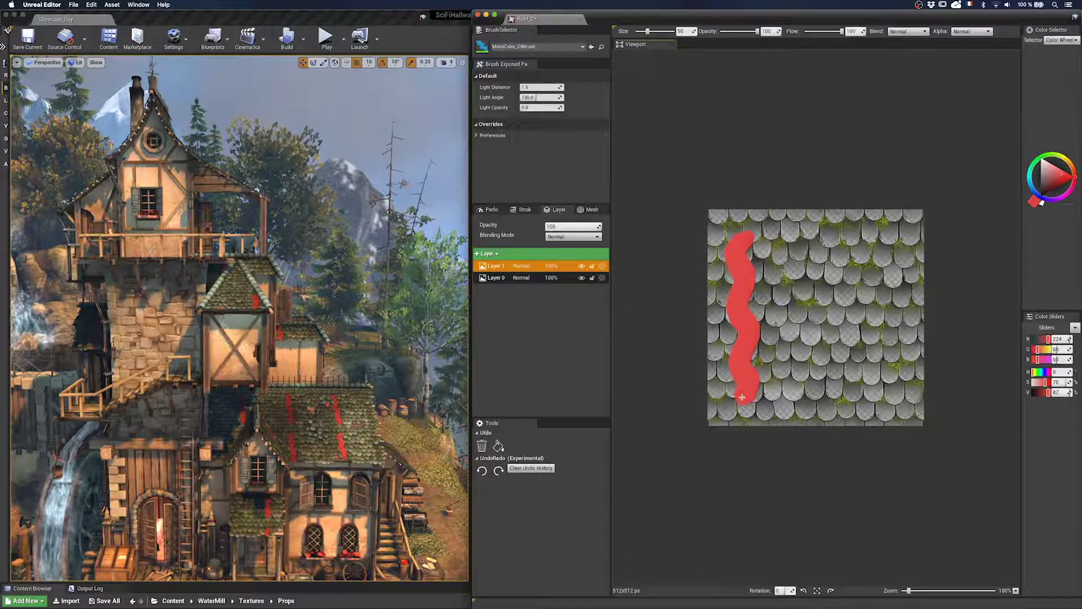
Raise the brush's Light Opacity to about 64 and paint two more wavy test strokes, the second in pure red
drag(530, 108, 562, 108)
drag(781, 229, 784, 393)
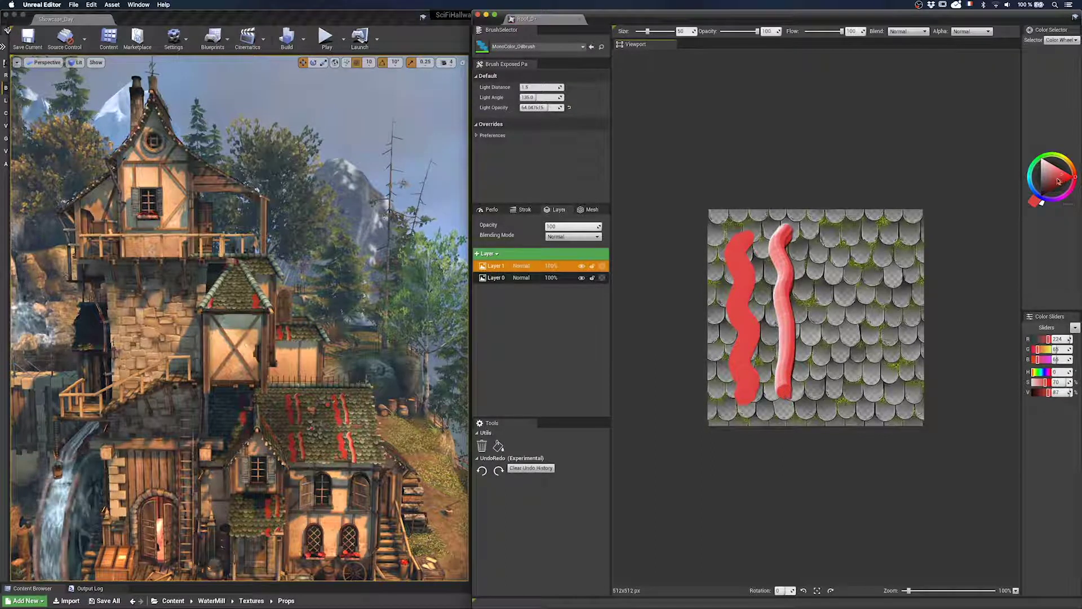
drag(1065, 180, 1077, 179)
drag(822, 231, 823, 343)
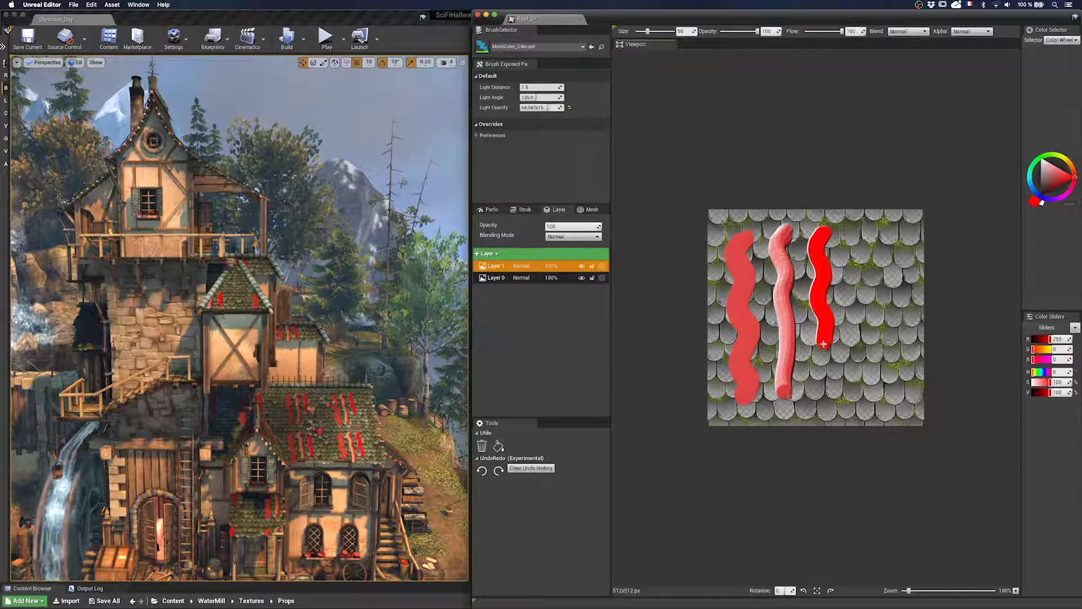
Test two more strokes in a softer red with saturation 63 and value 91, and clear all strokes from Layer 1
drag(1064, 179, 1061, 176)
drag(852, 229, 854, 379)
drag(881, 239, 887, 320)
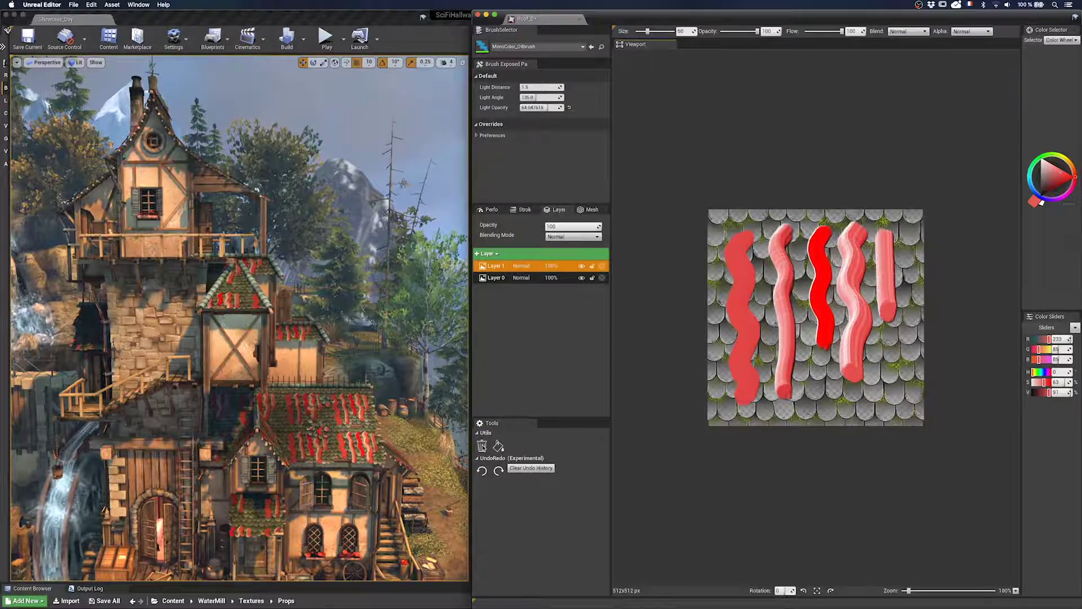
click(482, 446)
Move Layer 1 below Layer 0 and cover the whole roof texture with soft red strokes
drag(497, 268, 497, 290)
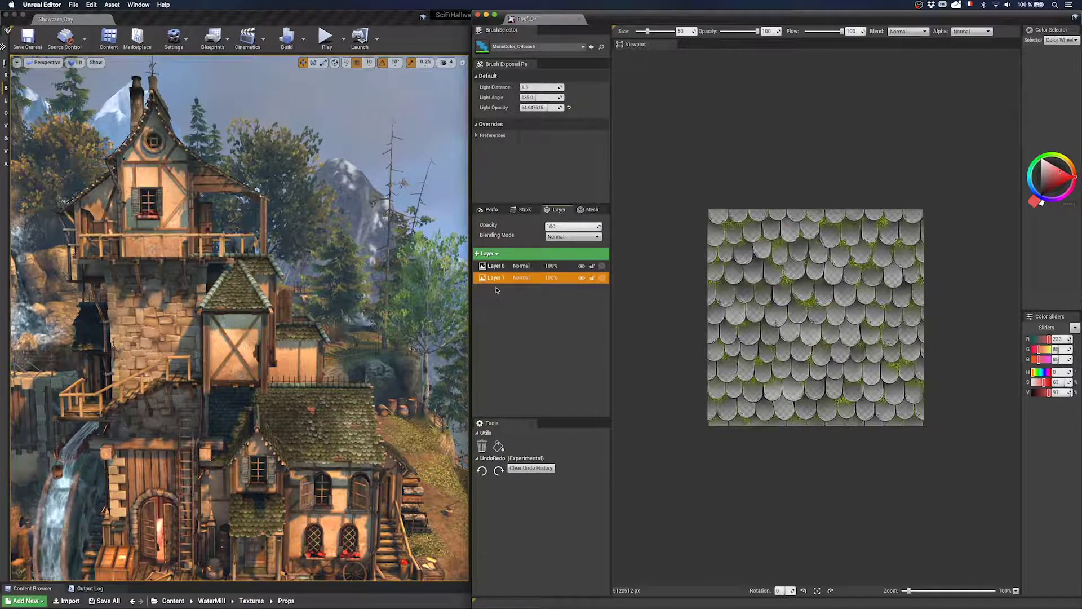
mouse_move(712, 210)
mouse_down()
mouse_move(733, 215)
mouse_move(713, 250)
mouse_move(725, 255)
mouse_move(711, 394)
mouse_move(782, 420)
mouse_move(835, 392)
mouse_move(885, 409)
mouse_move(750, 372)
mouse_move(902, 372)
mouse_move(744, 344)
mouse_move(886, 341)
mouse_move(732, 312)
mouse_move(902, 319)
mouse_move(763, 293)
mouse_move(919, 299)
mouse_move(742, 248)
mouse_move(821, 260)
mouse_move(907, 248)
mouse_move(840, 240)
mouse_move(910, 232)
mouse_move(789, 217)
mouse_move(914, 211)
mouse_up()
Examine the repainted roof tiles up close in the level viewport
click(322, 457)
scroll(322, 456, up, 10)
right_drag(322, 456, 355, 518)
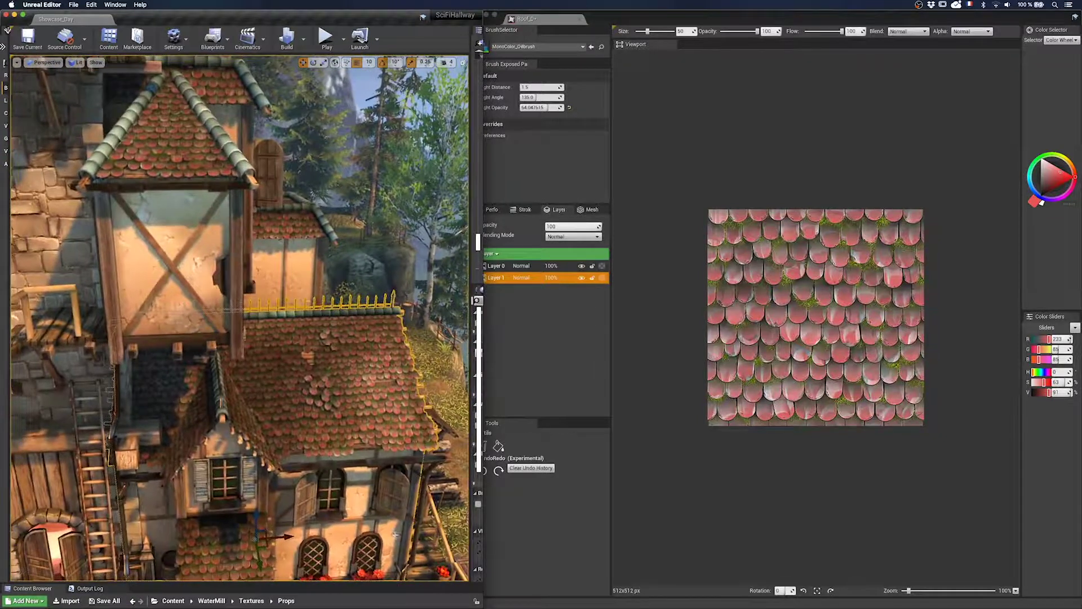
scroll(393, 533, up, 6)
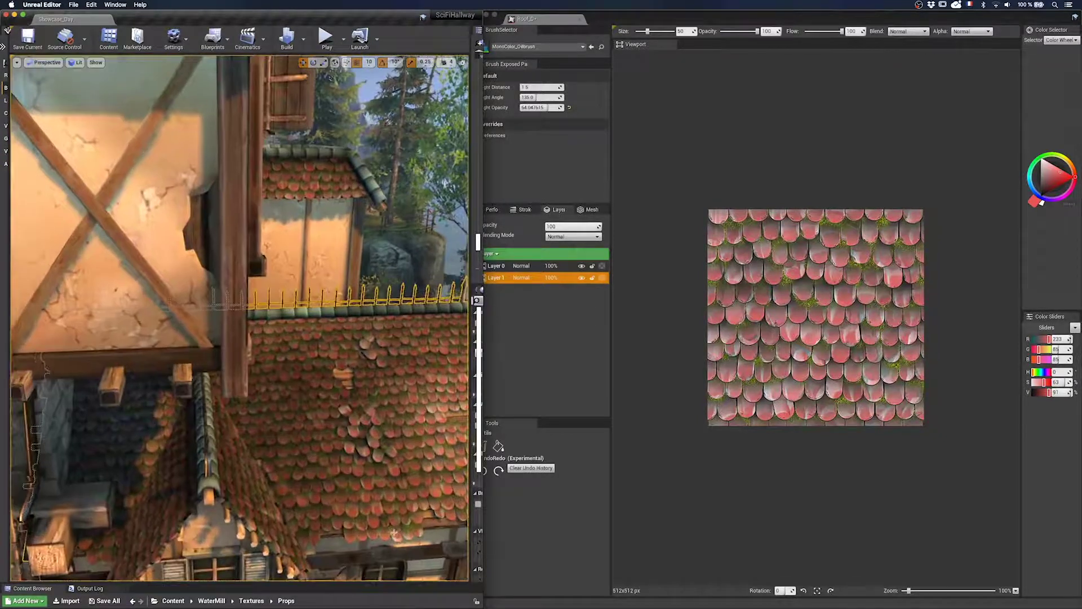
right_drag(394, 533, 337, 493)
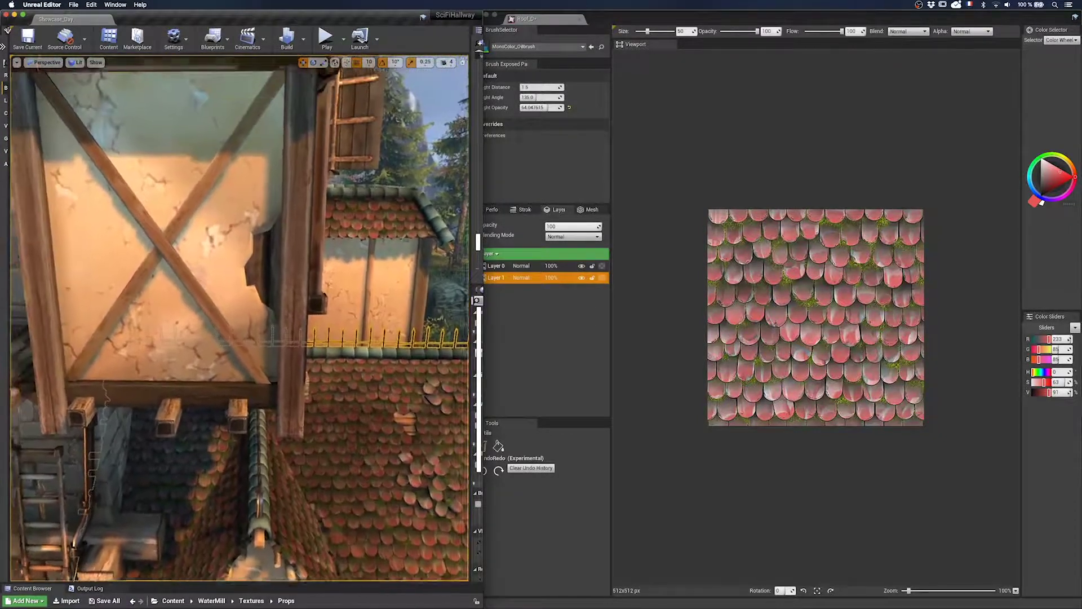
scroll(364, 447, down, 6)
mouse_move(365, 447)
right_down()
mouse_move(352, 445)
mouse_move(367, 447)
right_up()
Open the stone wall texture from the project content and add a new layer above its Layer 0
mouse_move(338, 582)
mouse_down()
mouse_move(338, 381)
mouse_move(276, 583)
mouse_up()
double_click(67, 510)
double_click(52, 527)
click(493, 254)
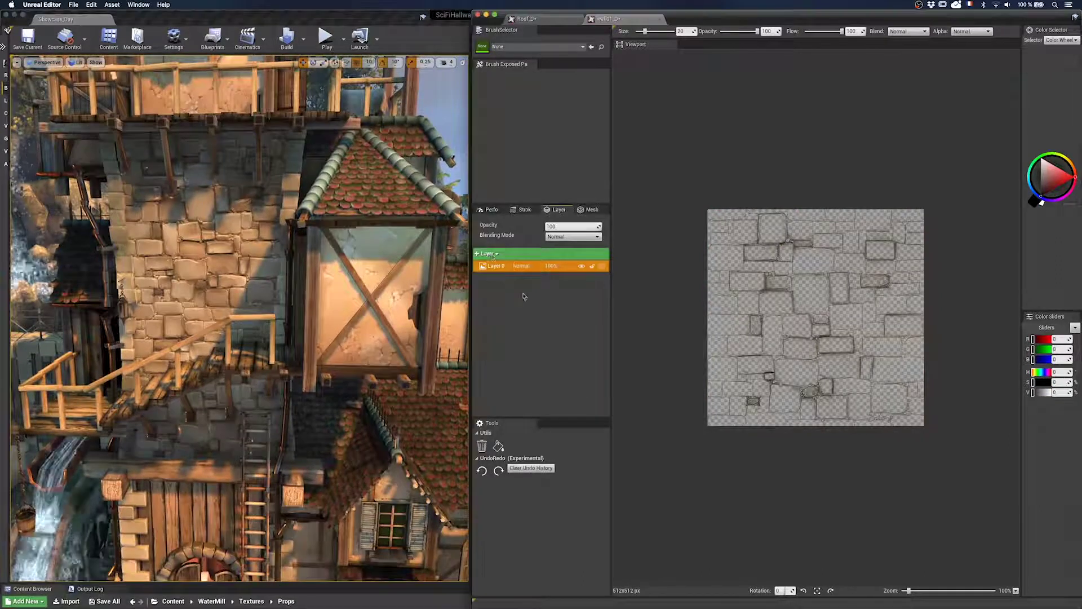
click(488, 254)
click(501, 264)
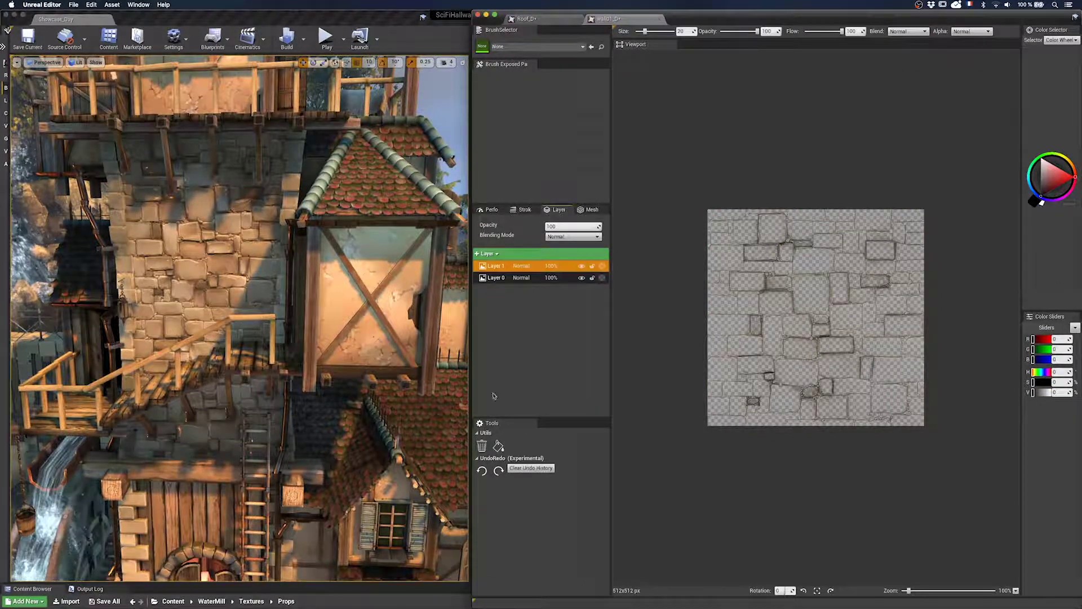
Select the Dried_OilBrush and turn off Draw Brush Preview for the wall texture
click(572, 48)
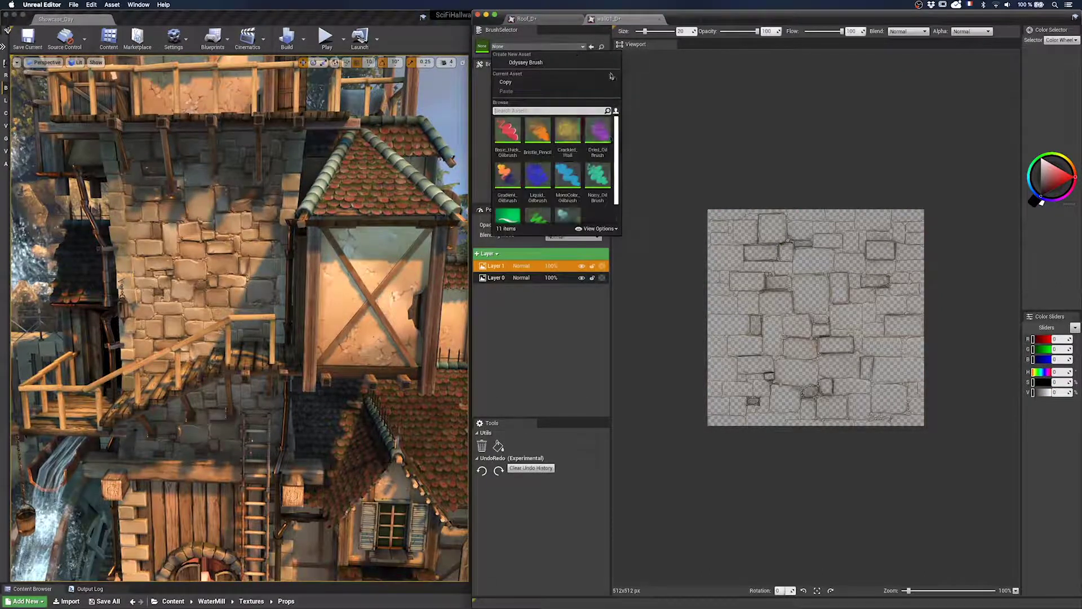
click(602, 134)
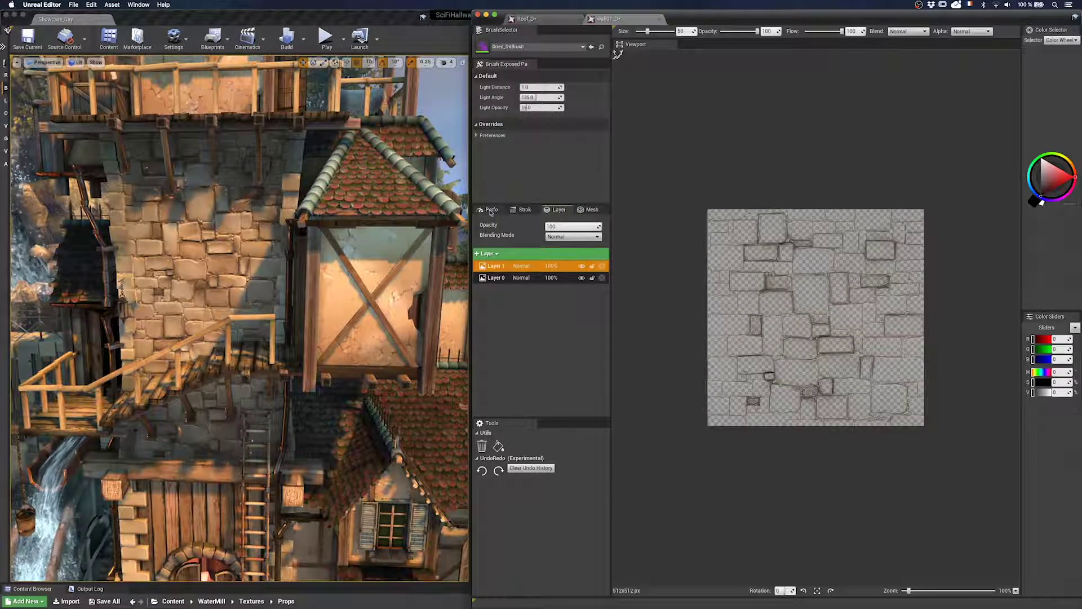
click(555, 211)
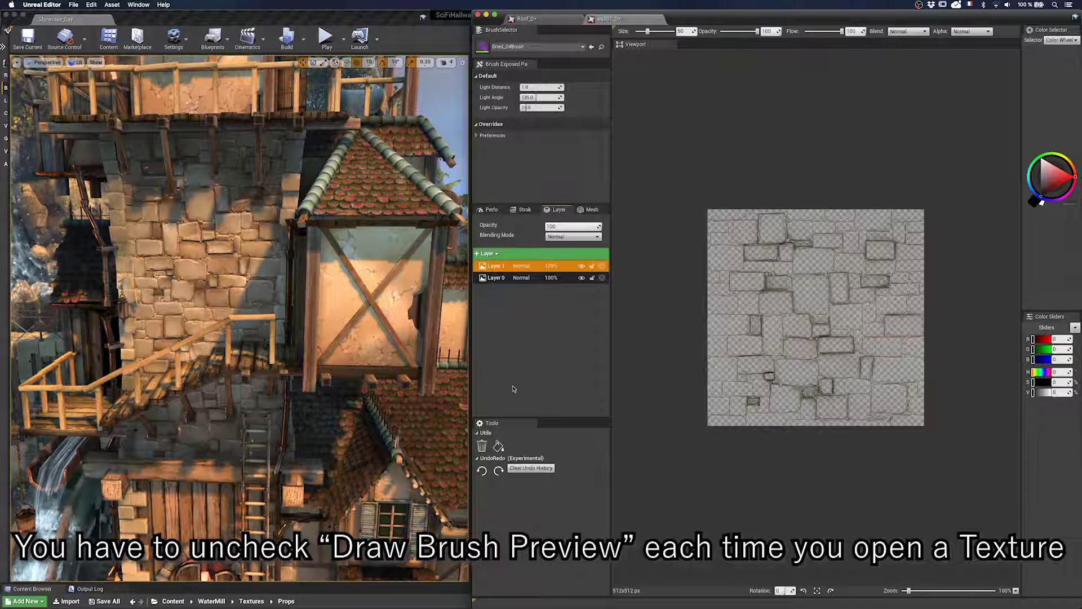
Paint a black test patch over the middle of the wall texture and clear it from Layer 1
mouse_move(780, 257)
mouse_down()
mouse_move(753, 271)
mouse_move(768, 335)
mouse_move(798, 288)
mouse_move(804, 307)
mouse_move(854, 313)
mouse_up()
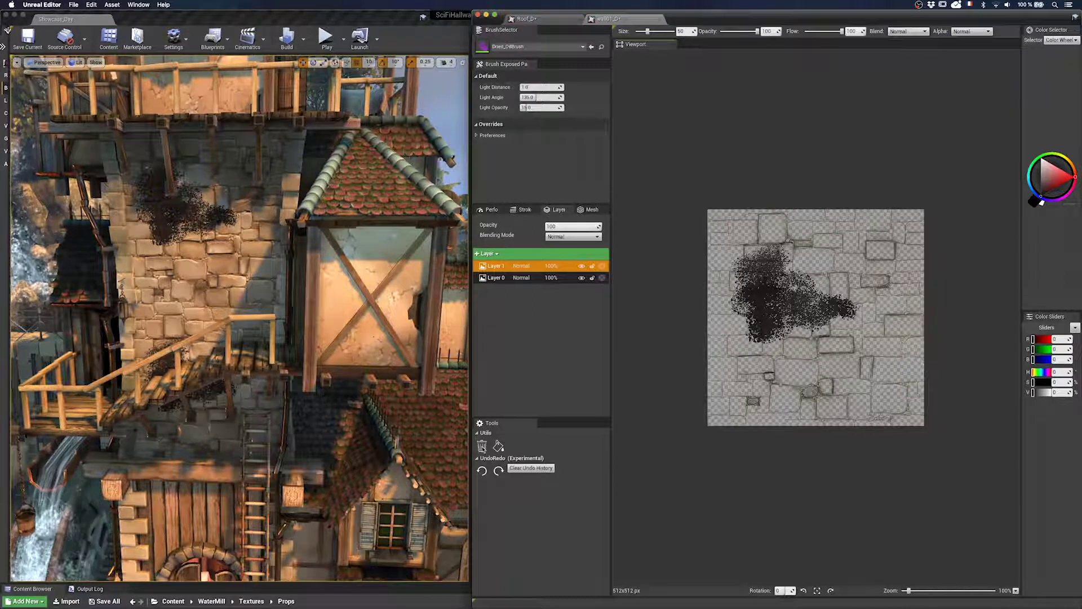
click(482, 447)
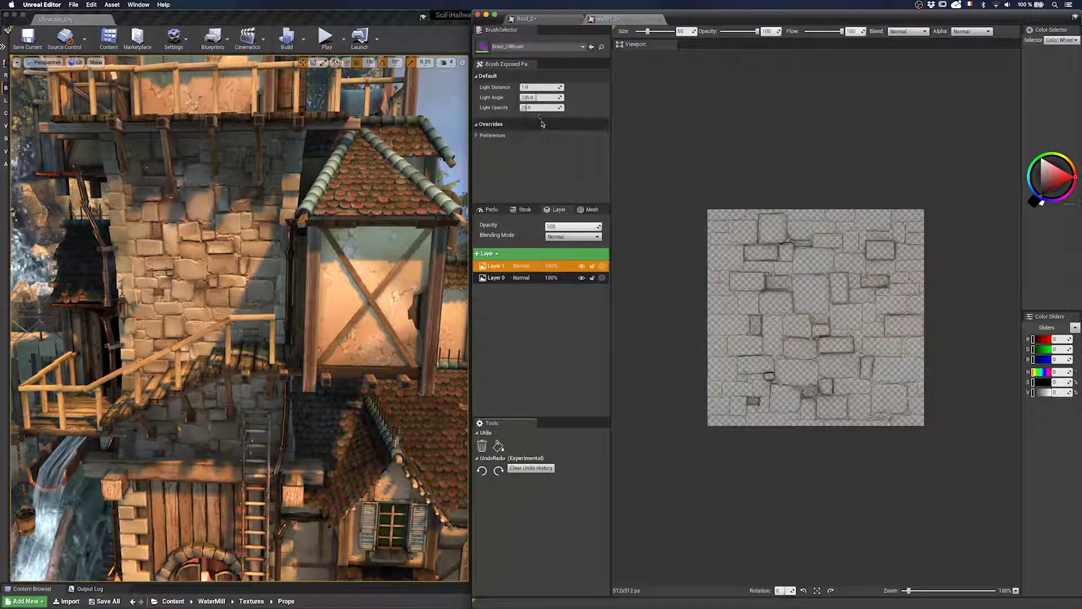
Set the brush's Light Opacity to 100 and Light Angle to about 260, painting a black test patch with each, and clear the layer
drag(529, 107, 540, 107)
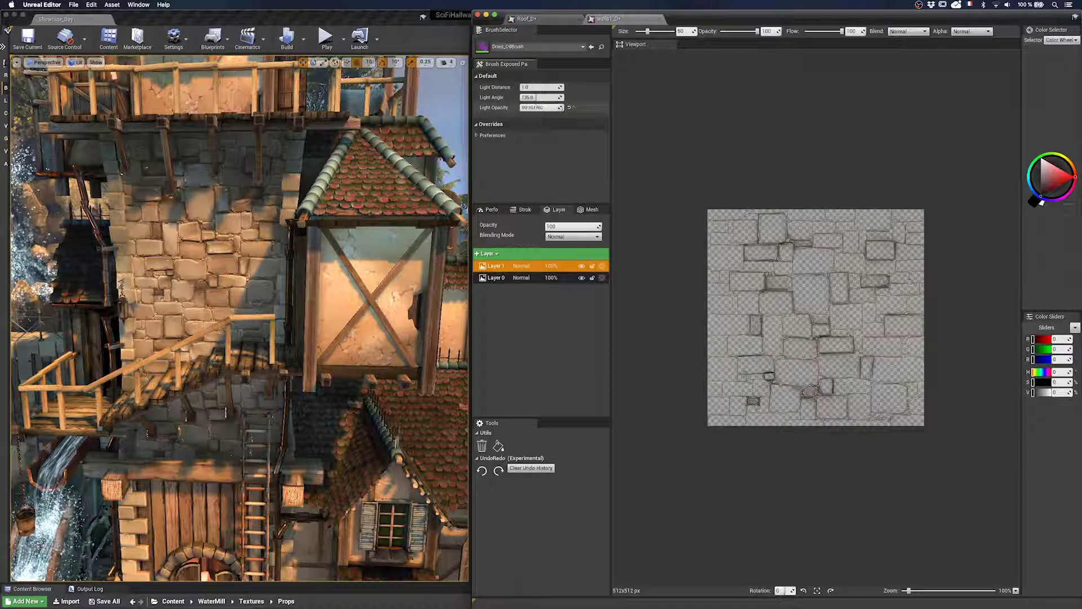
mouse_move(767, 282)
mouse_down()
mouse_move(770, 321)
mouse_move(795, 333)
mouse_move(798, 283)
mouse_move(788, 290)
mouse_move(800, 333)
mouse_move(826, 285)
mouse_move(806, 356)
mouse_up()
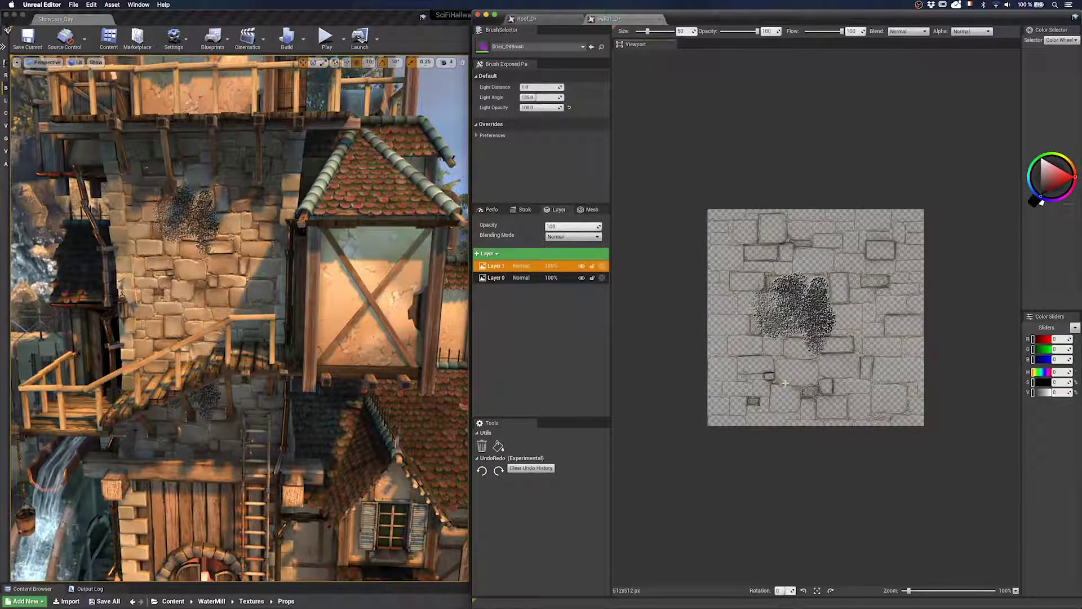
drag(536, 99, 542, 97)
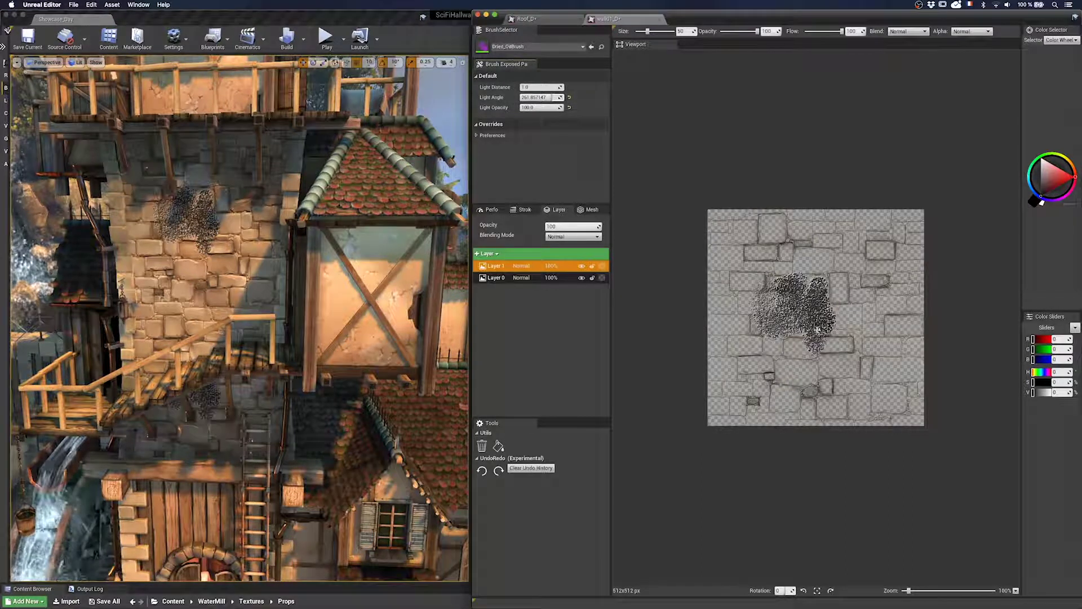
mouse_move(861, 293)
mouse_down()
mouse_move(866, 324)
mouse_move(861, 334)
mouse_move(854, 299)
mouse_move(840, 348)
mouse_move(851, 352)
mouse_up()
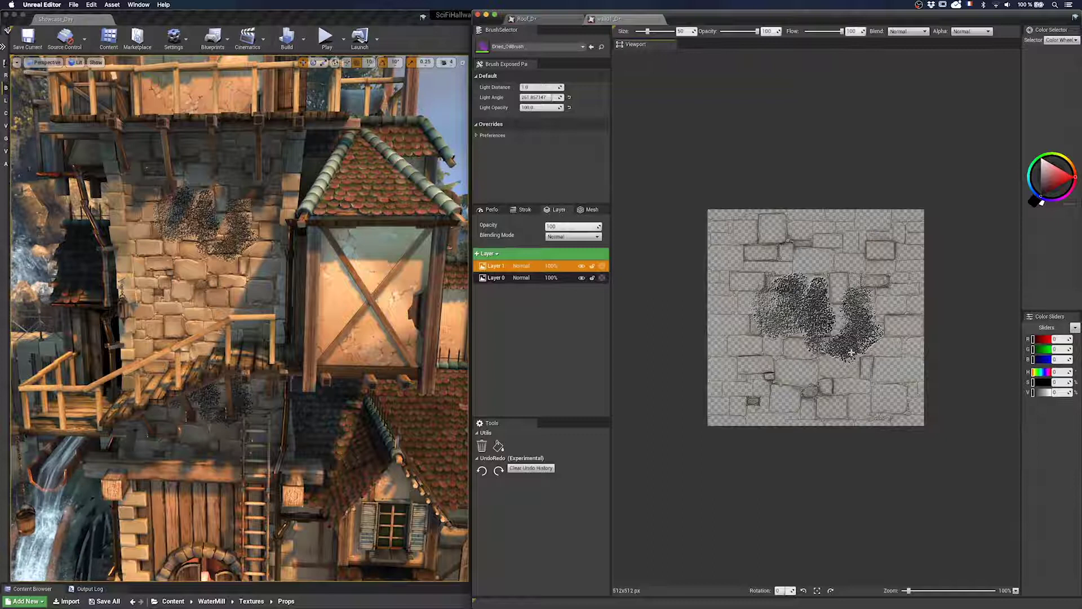
click(482, 446)
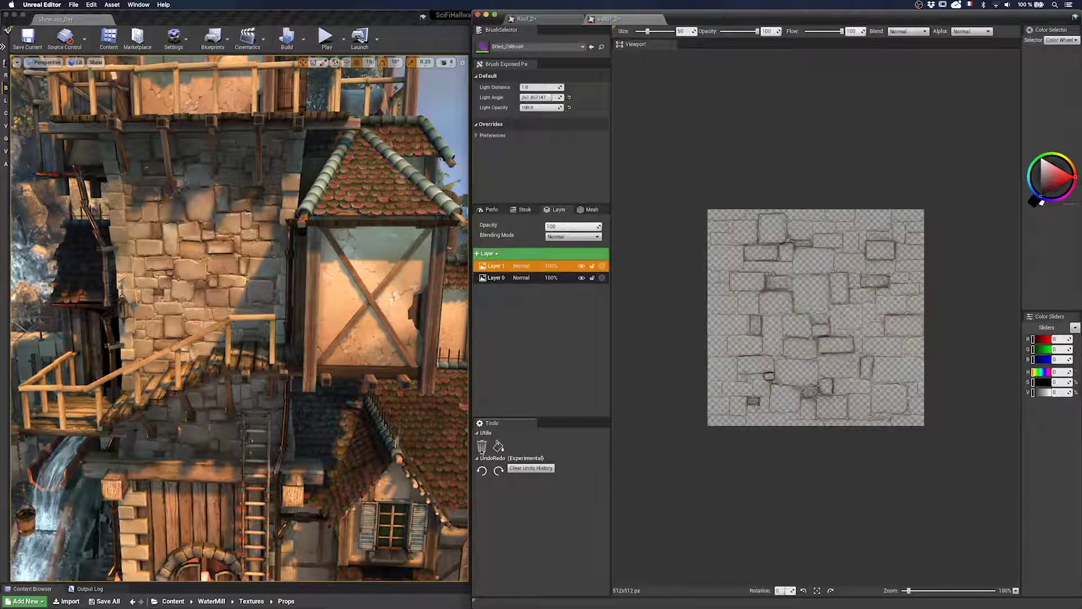
Mix a warm grey with hue 37, saturation 4 and value 63, and brush it over the central and lower-middle stones on Layer 1
click(1043, 176)
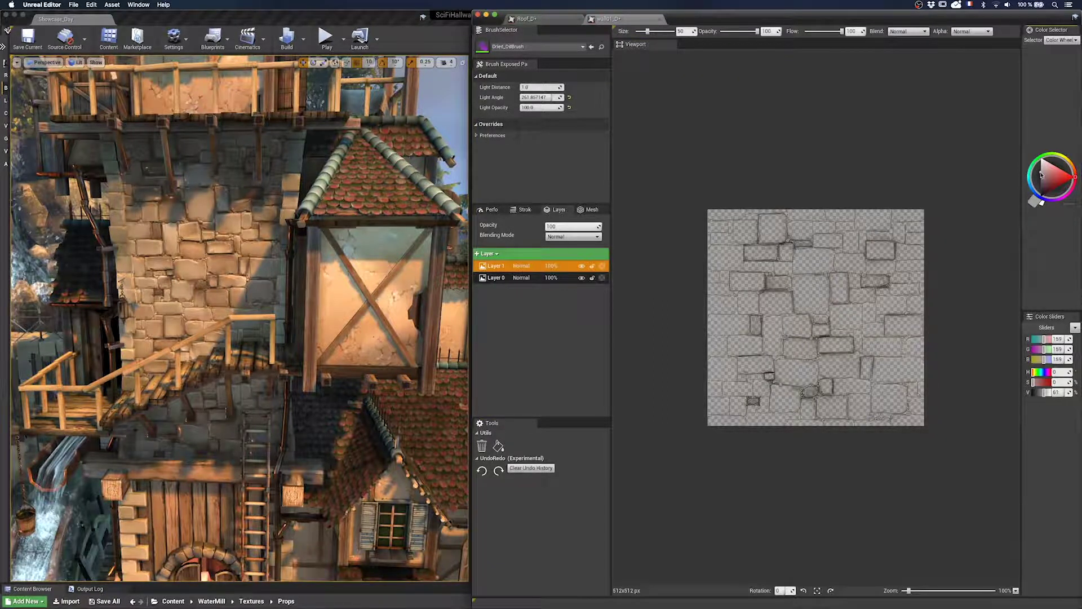
click(1071, 165)
click(1042, 174)
mouse_move(795, 275)
mouse_down()
mouse_move(827, 307)
mouse_move(807, 304)
mouse_move(804, 280)
mouse_move(851, 302)
mouse_move(836, 304)
mouse_up()
drag(820, 374, 843, 375)
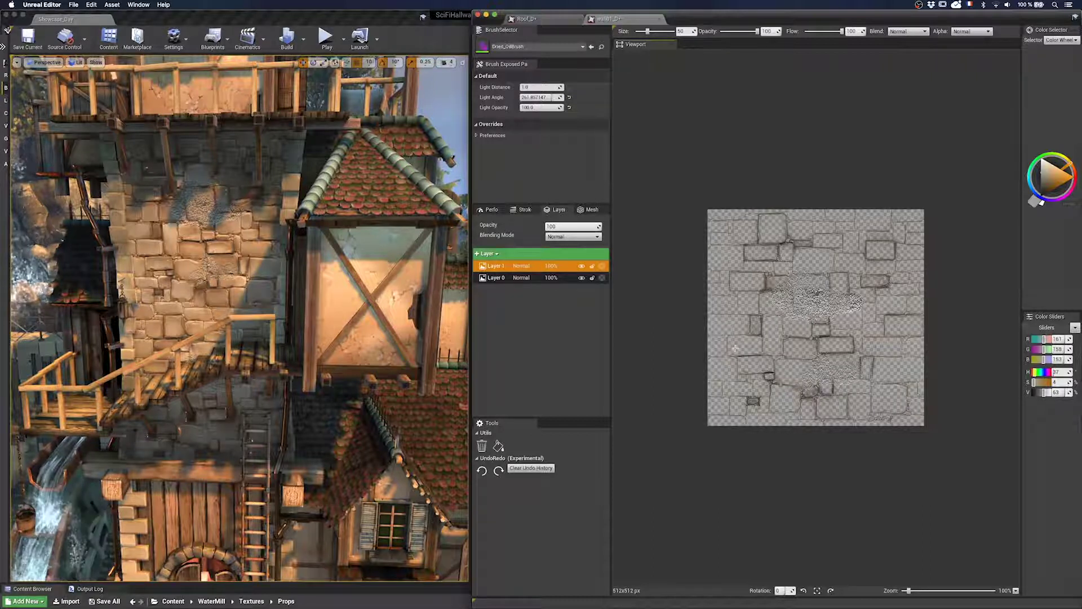
Add warm grey oil texture to the outer, central and lower stones of the wall on Layer 1, using a smaller brush
drag(728, 337, 741, 354)
drag(883, 336, 868, 353)
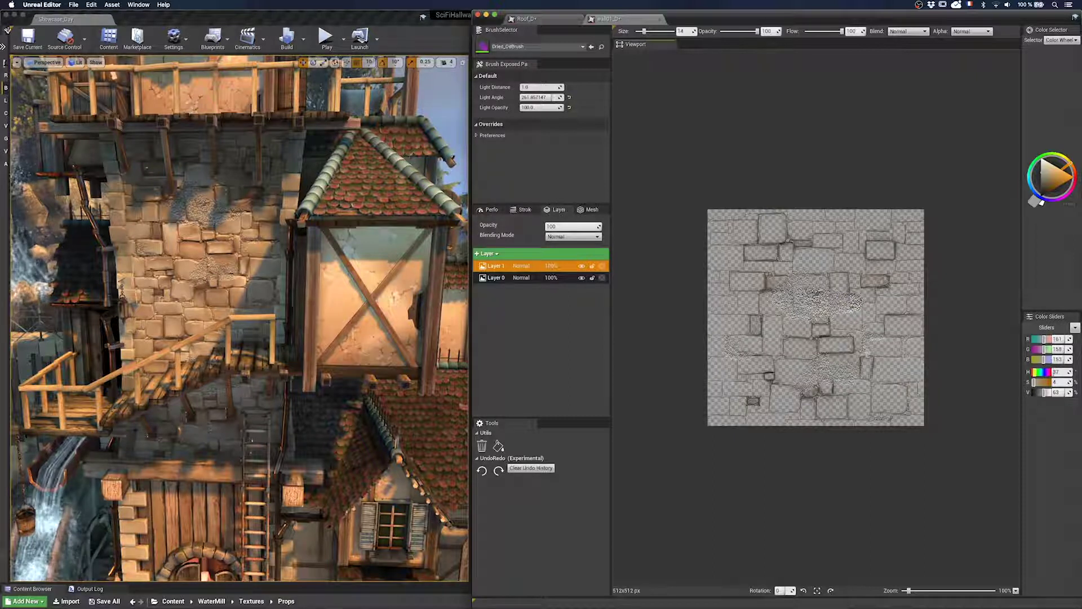
mouse_move(807, 278)
mouse_down()
mouse_move(800, 268)
mouse_move(810, 294)
mouse_up()
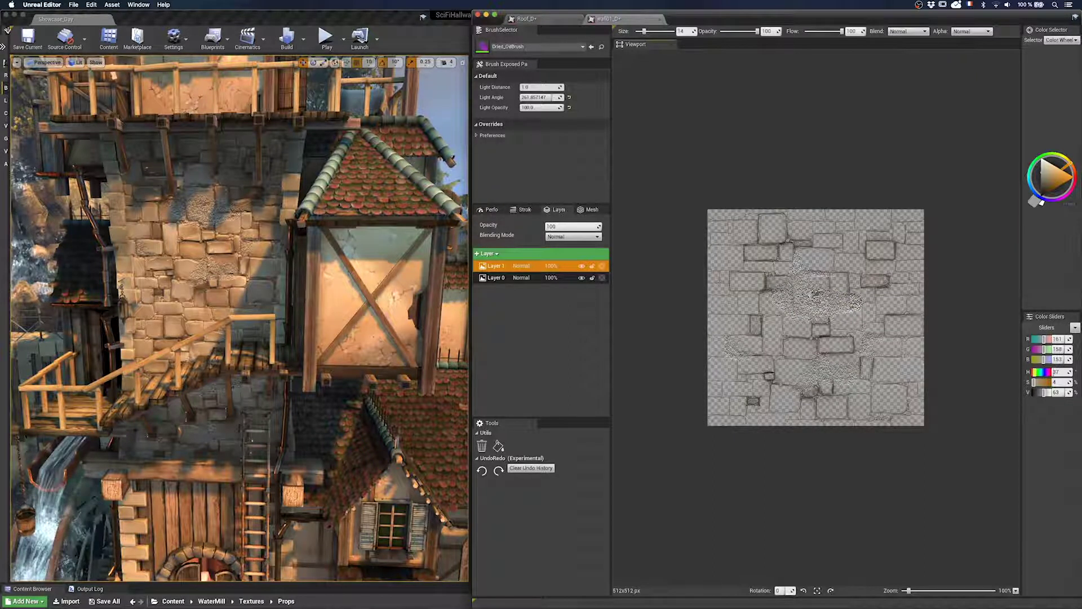
drag(788, 386, 822, 388)
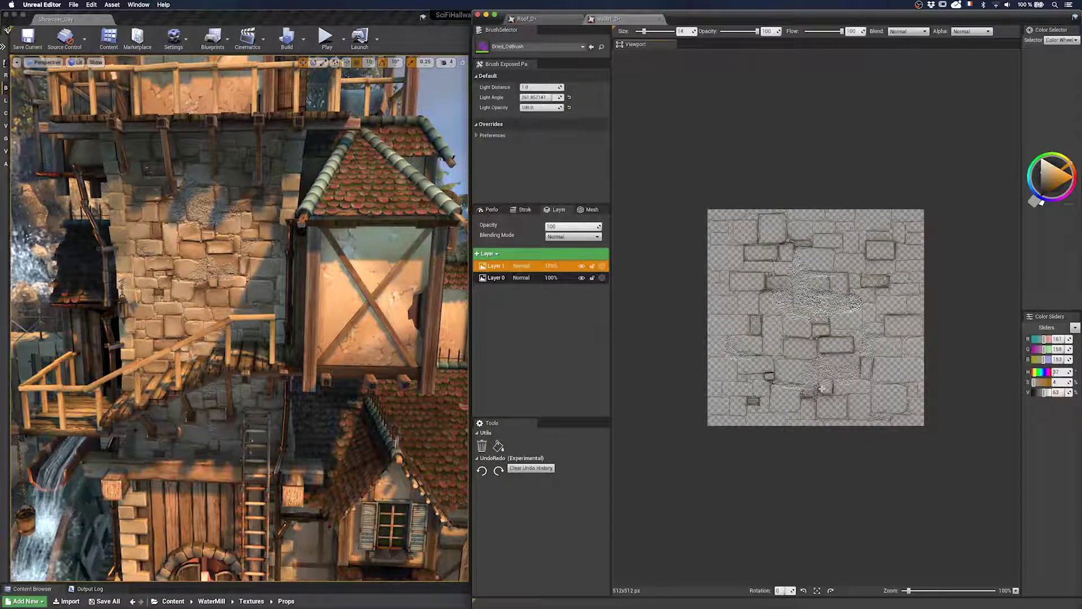
Toggle Layer 1's visibility on the wall and roof textures to compare the painted and original looks in the scene
click(581, 267)
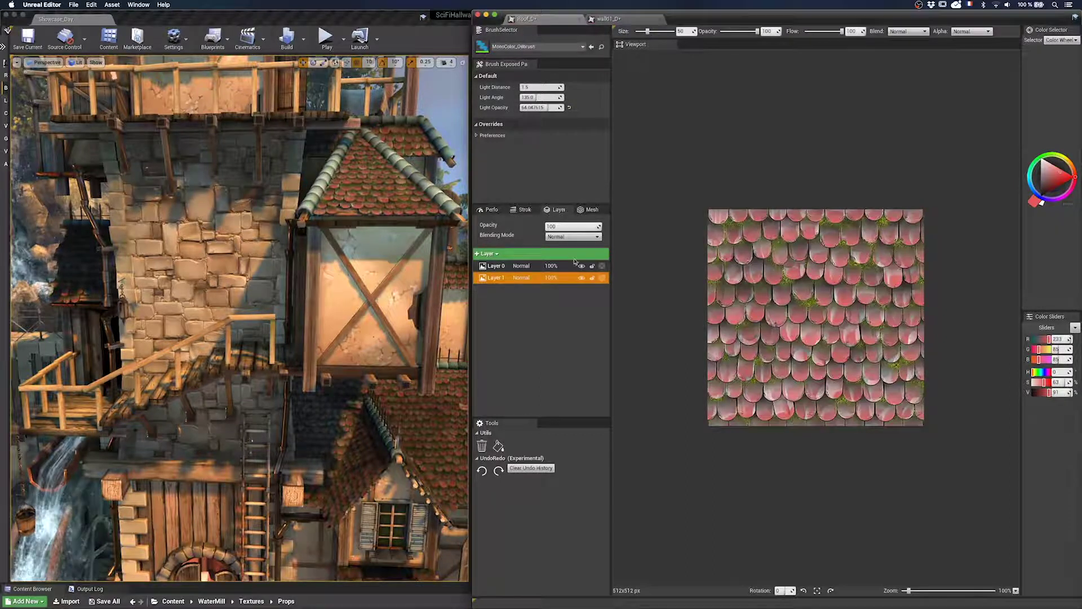
click(582, 278)
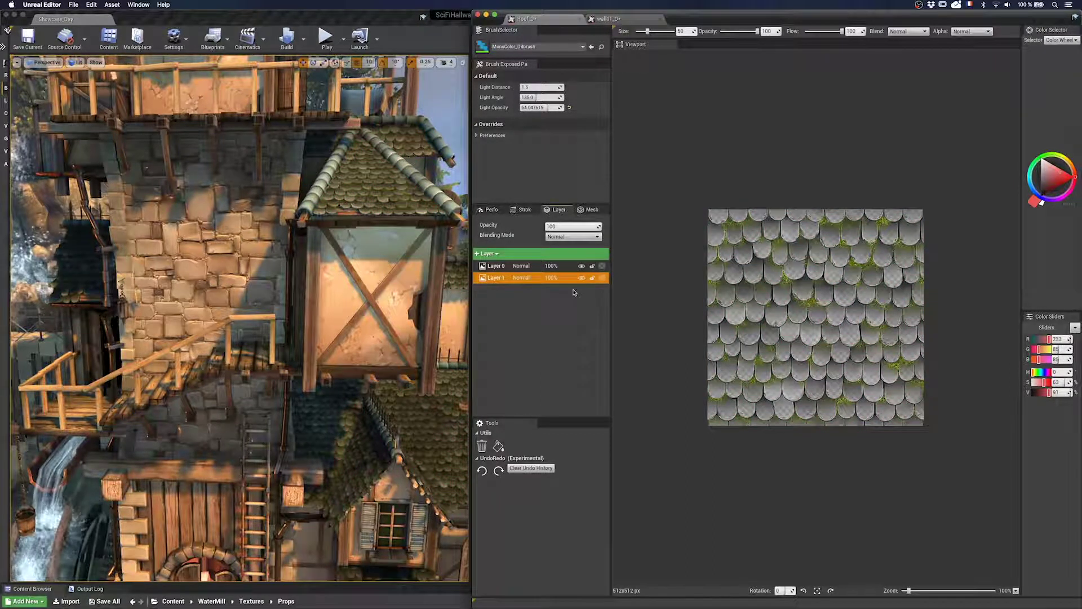
click(582, 278)
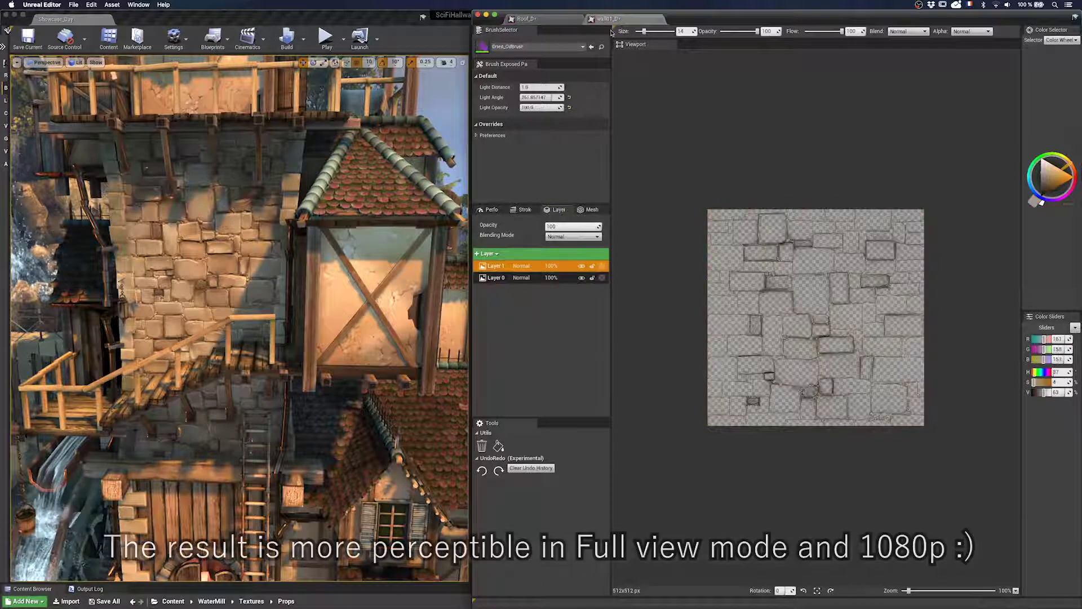
click(579, 271)
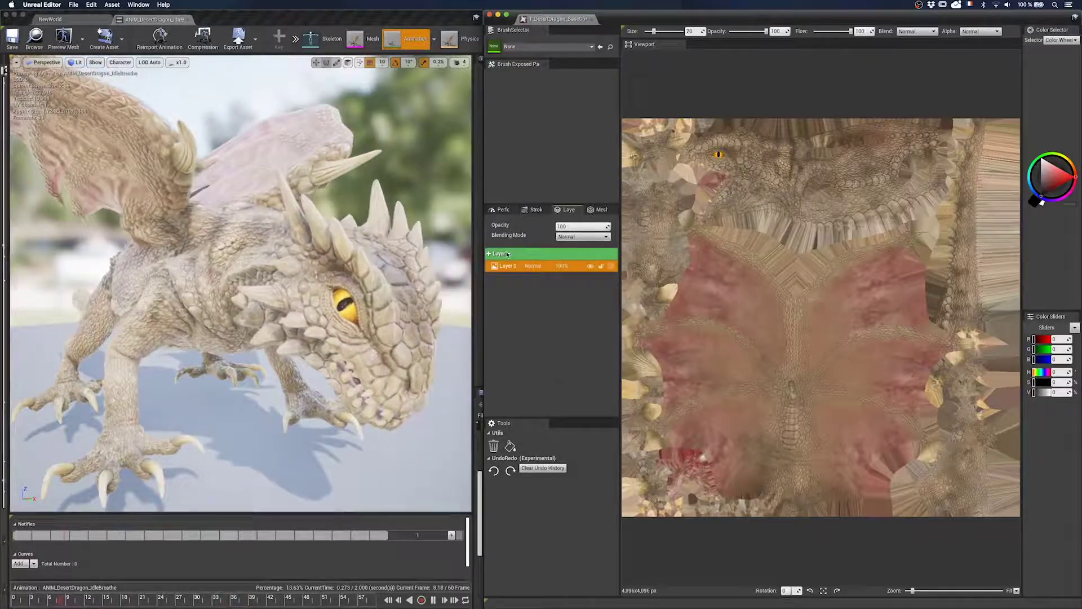
Add a new image layer above Layer 0 on the desert dragon's base color texture
click(503, 259)
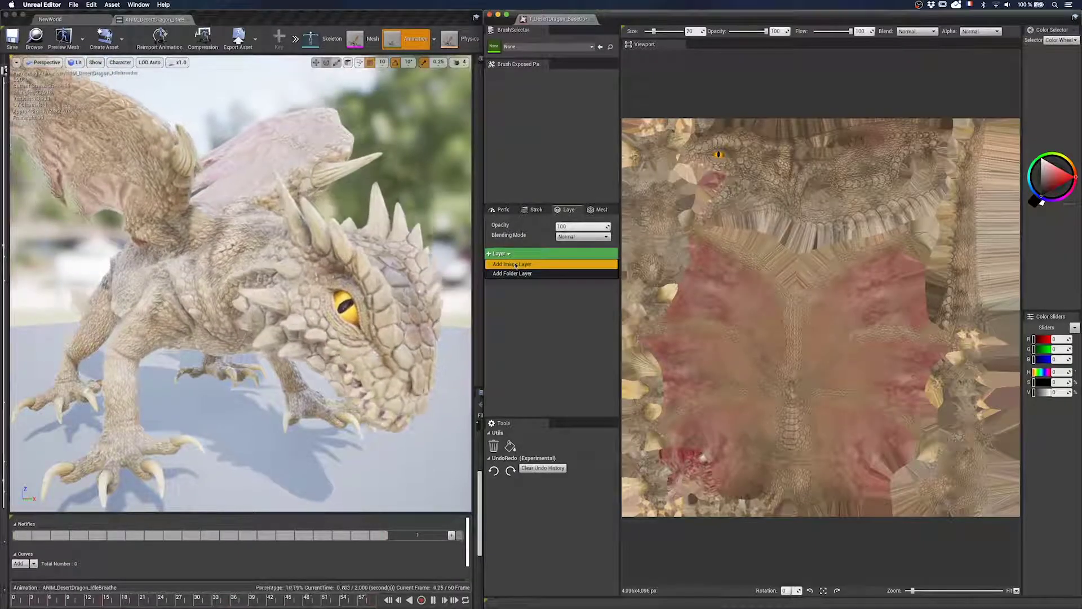
click(501, 210)
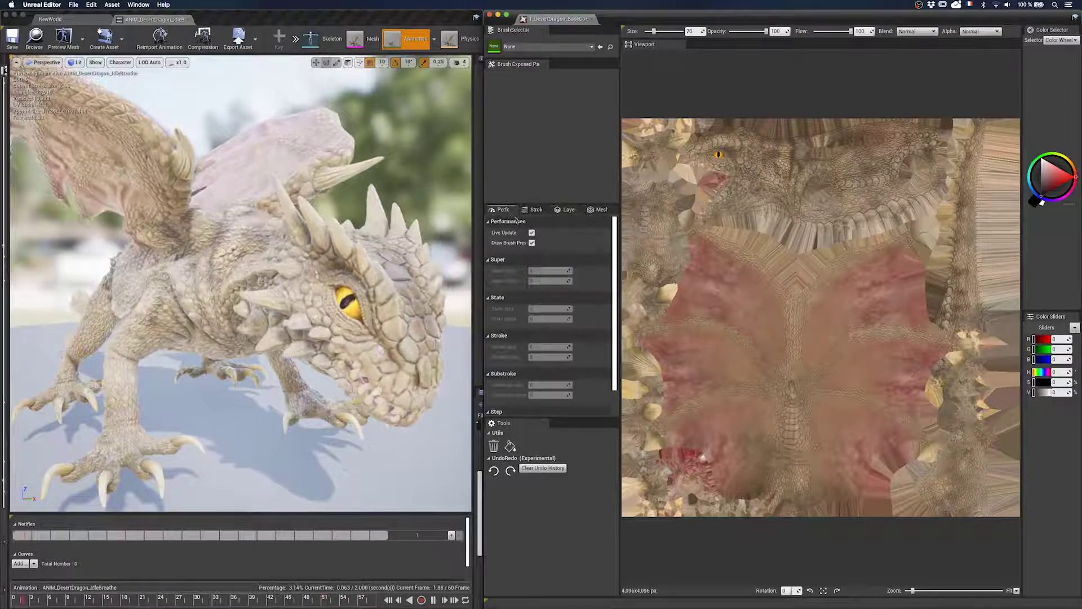
click(565, 210)
Include engine content in the list of available brushes and browse through it
click(592, 47)
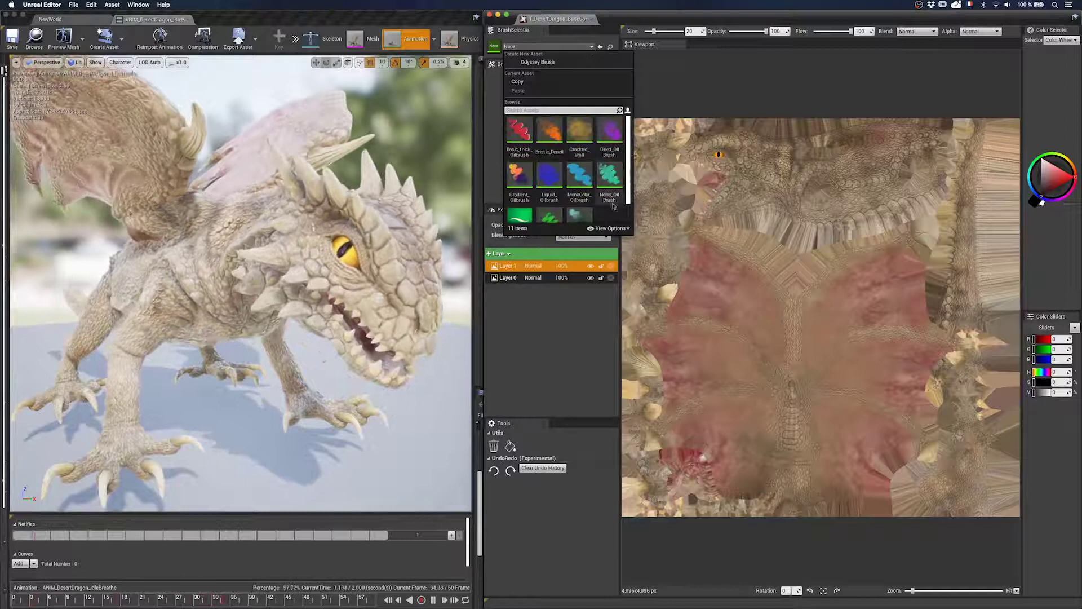
click(623, 229)
click(618, 340)
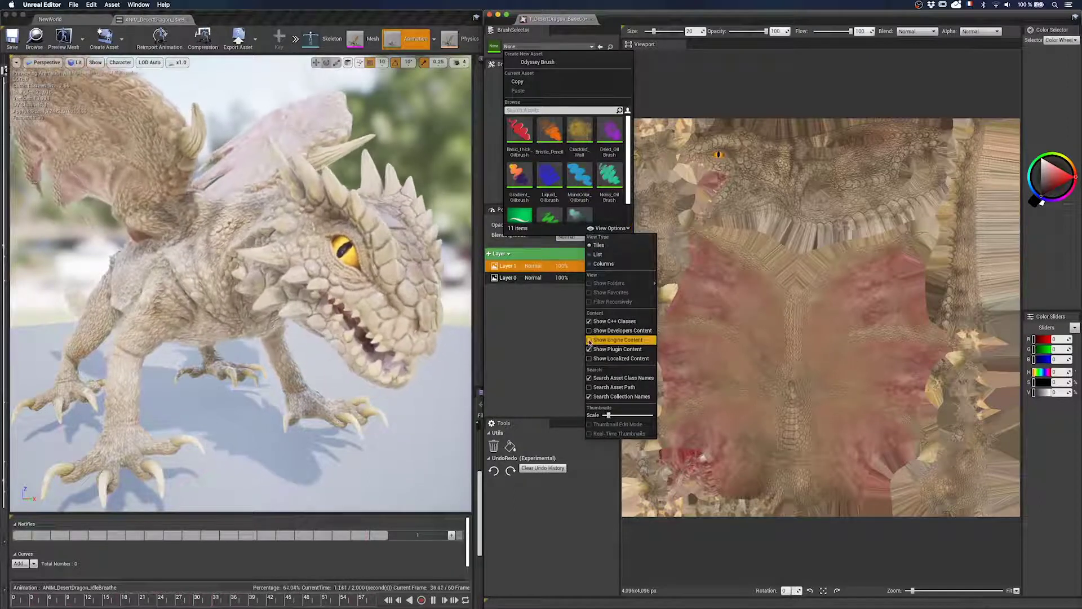
drag(629, 132, 628, 140)
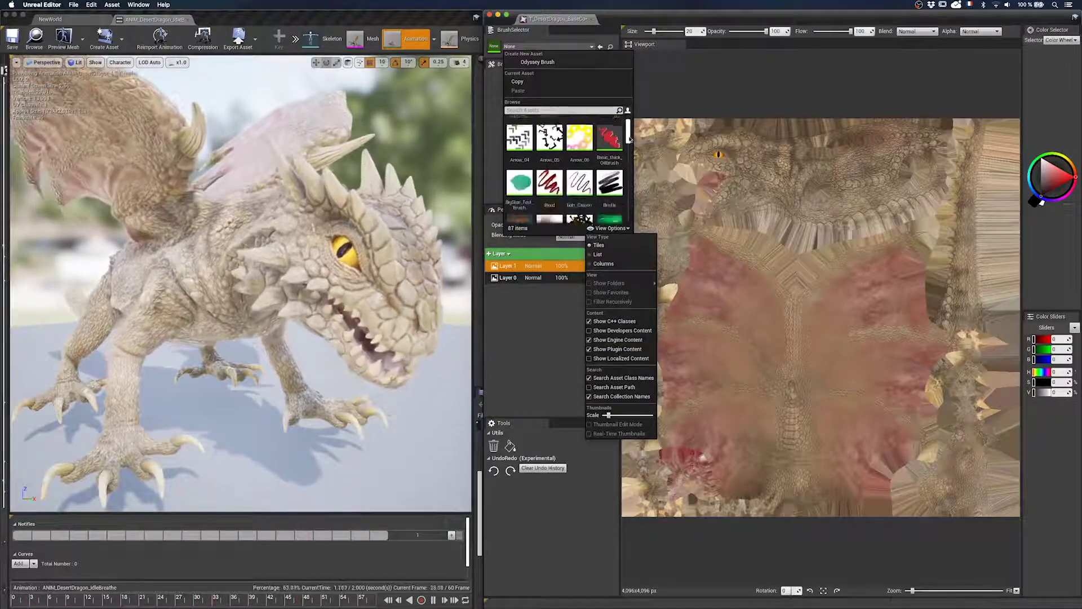
Try the Blood brush with red strokes around the dragon's eye and cheek, and clear Layer 1
click(553, 186)
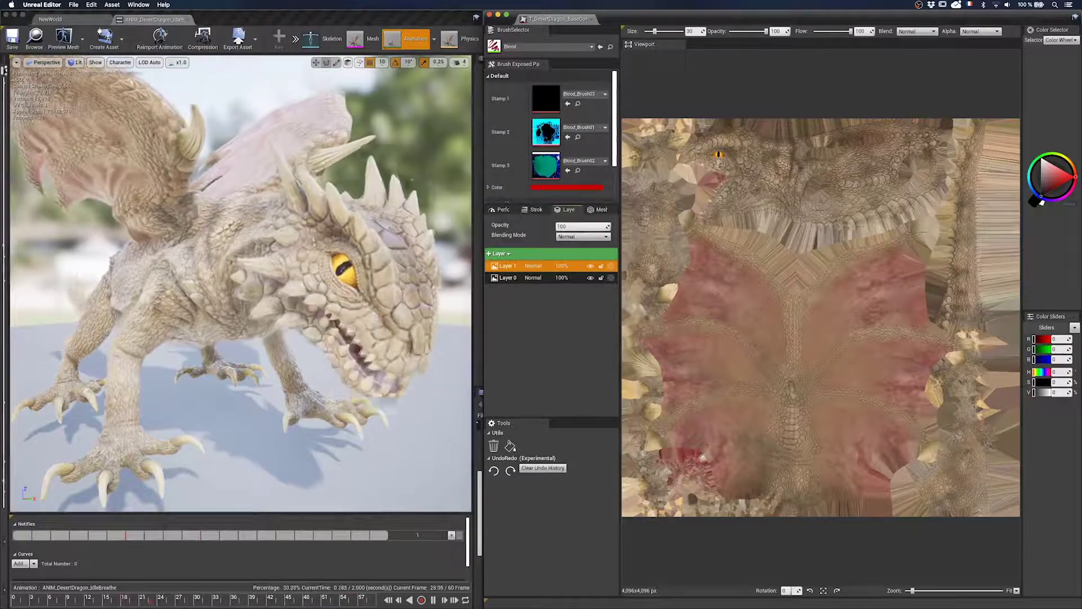
mouse_move(722, 169)
mouse_down()
mouse_move(750, 154)
mouse_move(707, 161)
mouse_up()
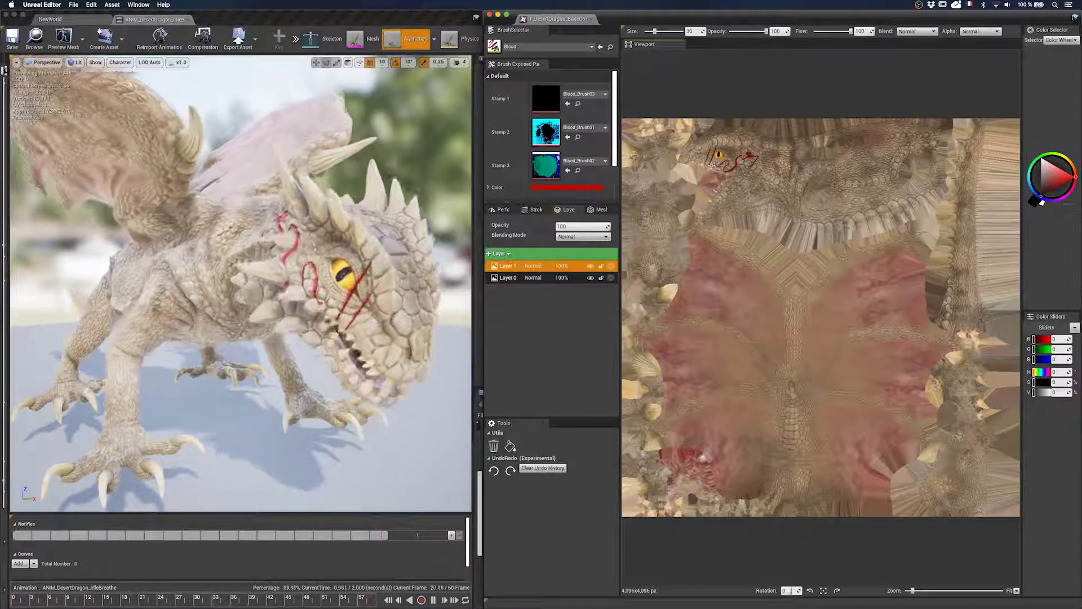
click(493, 447)
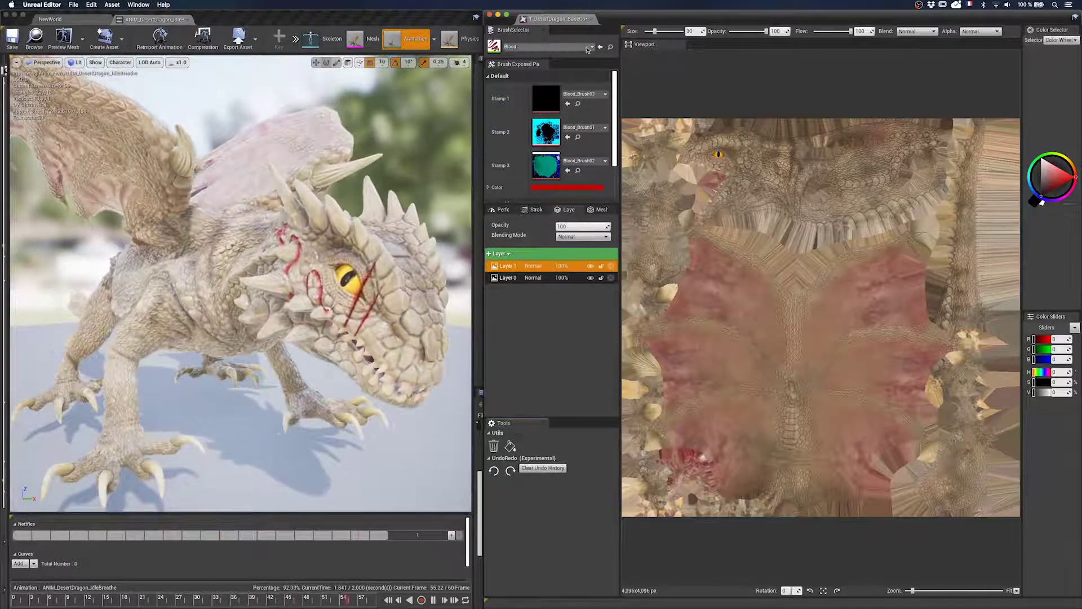
Exclude engine content from the brush list and select the Noisy_OilBrush
click(591, 47)
click(610, 237)
click(590, 349)
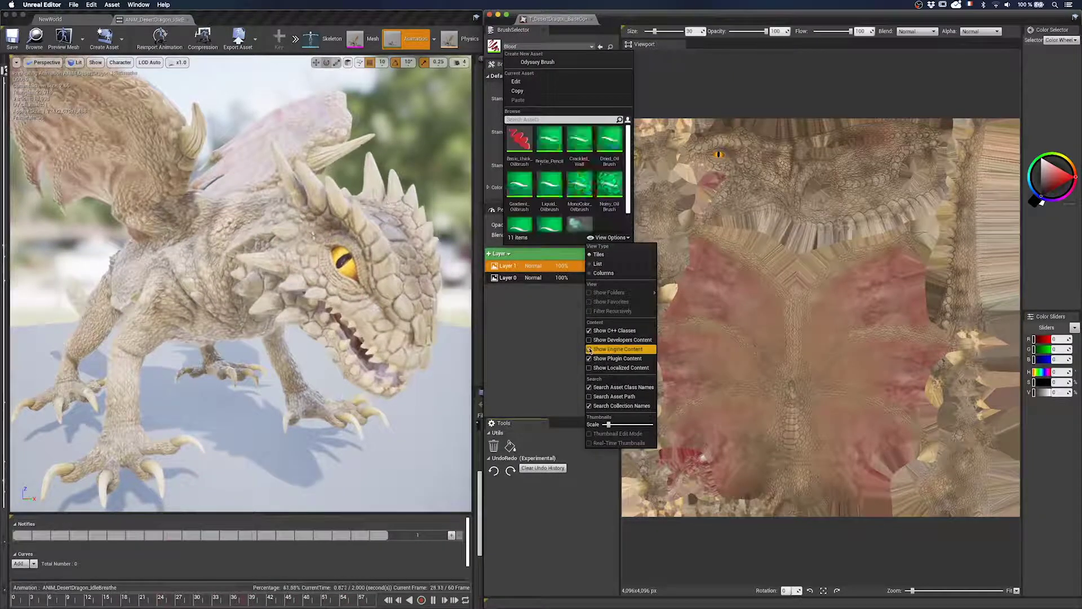
click(609, 185)
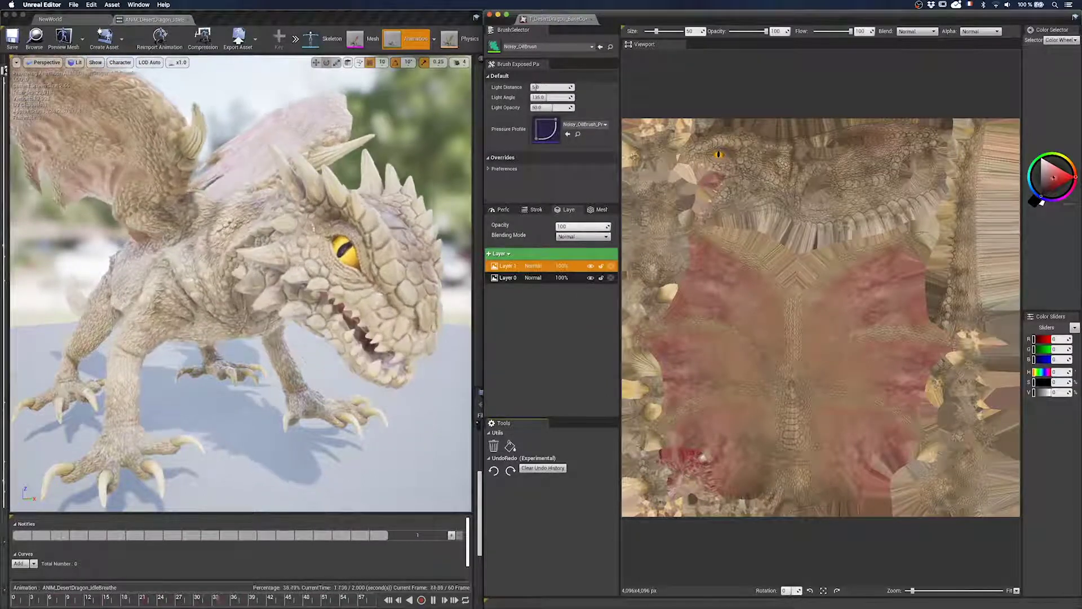
Set the paint color to a strong red with saturation 79 and the brush's Light Opacity to 100
click(1065, 179)
click(1065, 180)
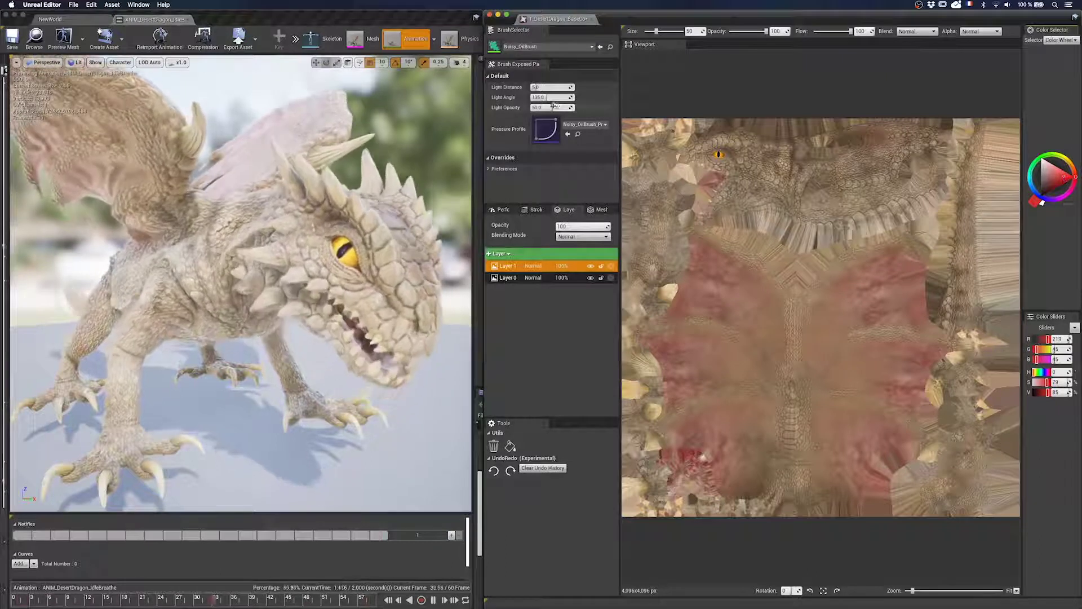
drag(555, 108, 572, 107)
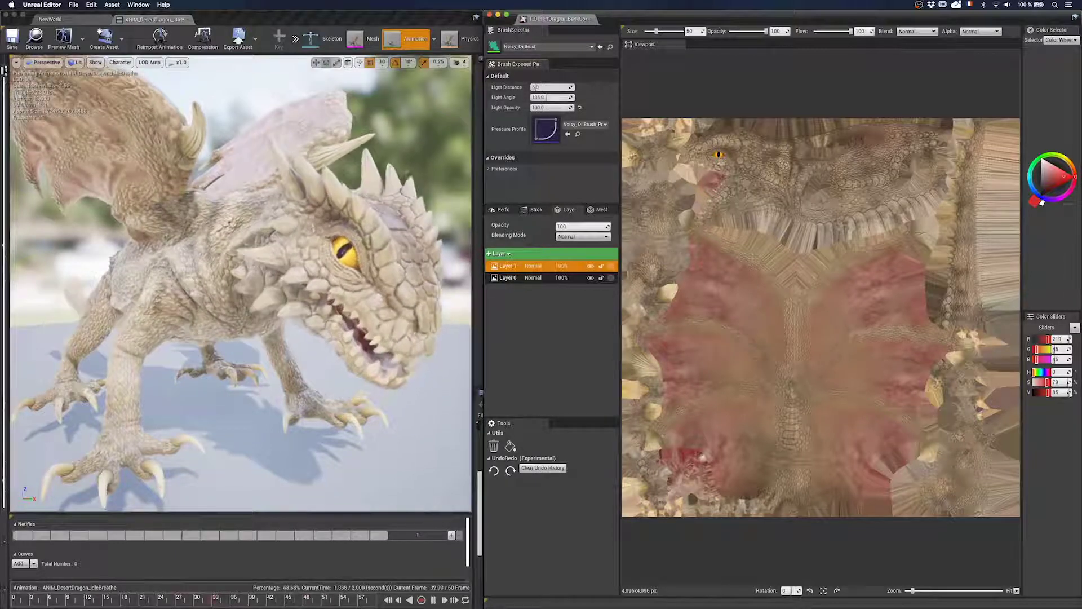
Paint a red test stroke just below the dragon's eye and clear it from Layer 1
drag(716, 160, 715, 166)
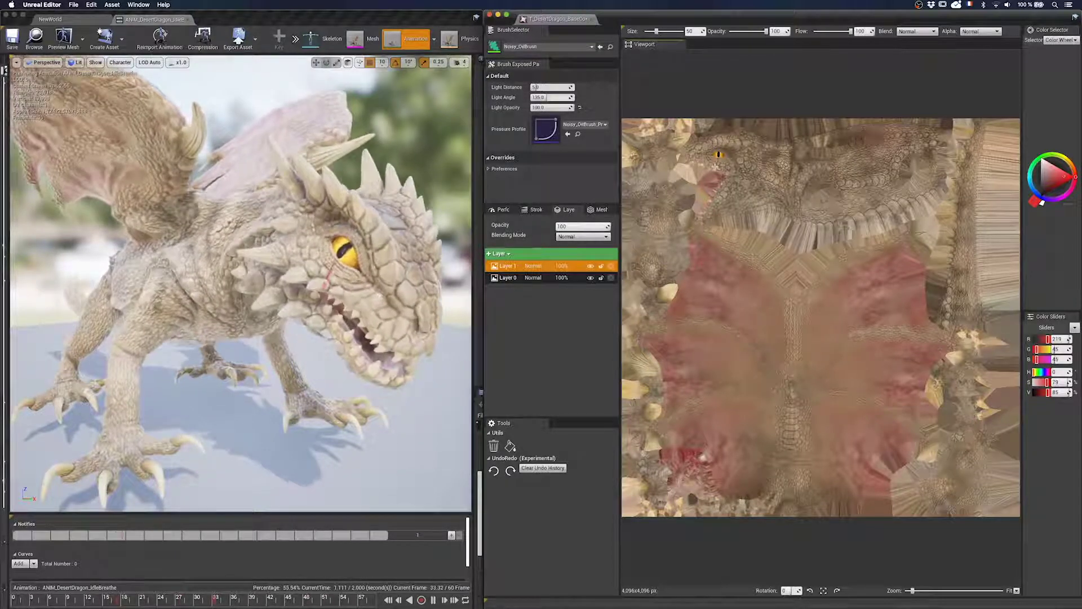
click(494, 446)
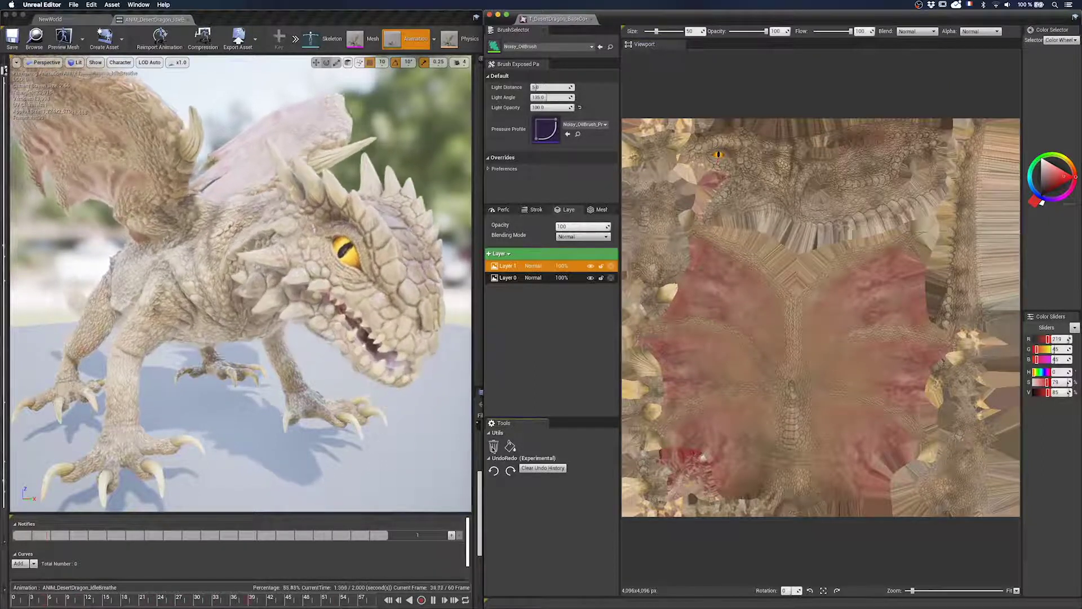
Set the brush size to 24 and paint thin scars by the dragon's eye, snout and neck, softening the red to saturation 69
drag(656, 31, 656, 32)
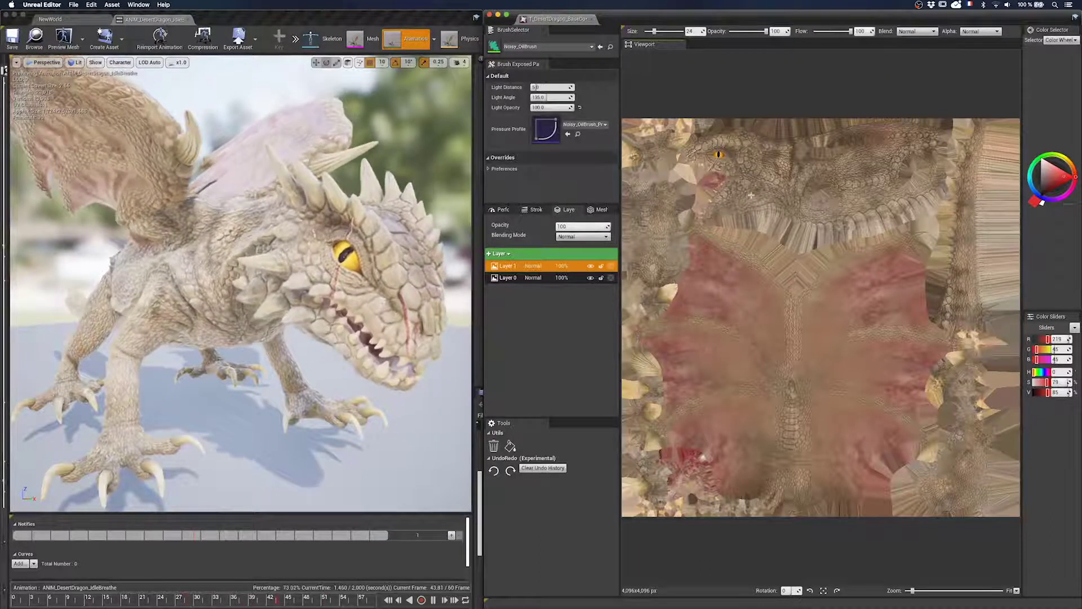
click(1060, 176)
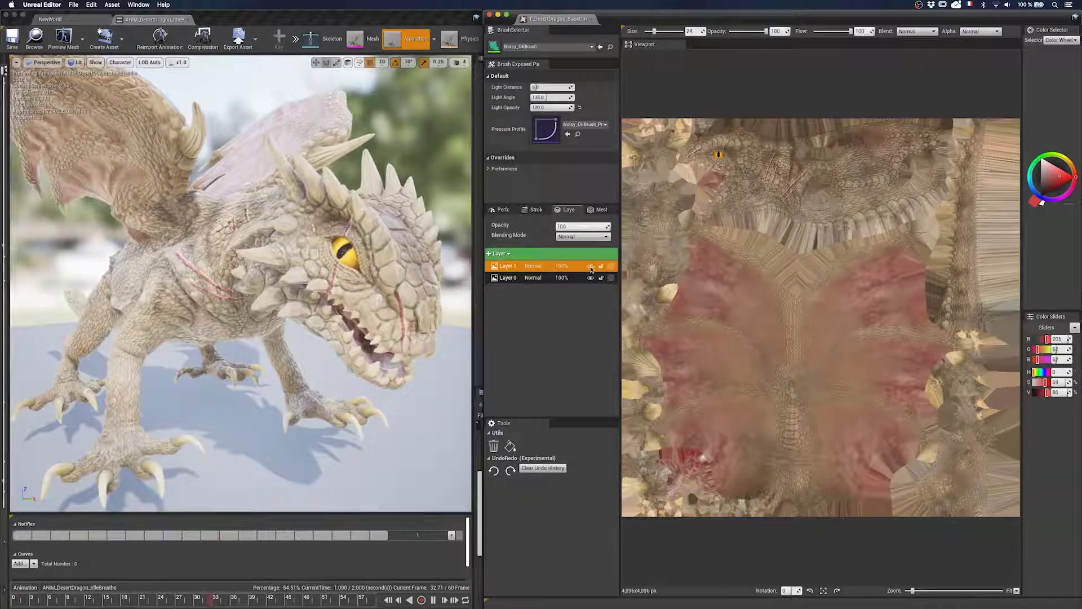
Toggle Layer 1's visibility to compare the dragon with and without the painted scars
click(591, 268)
click(591, 268)
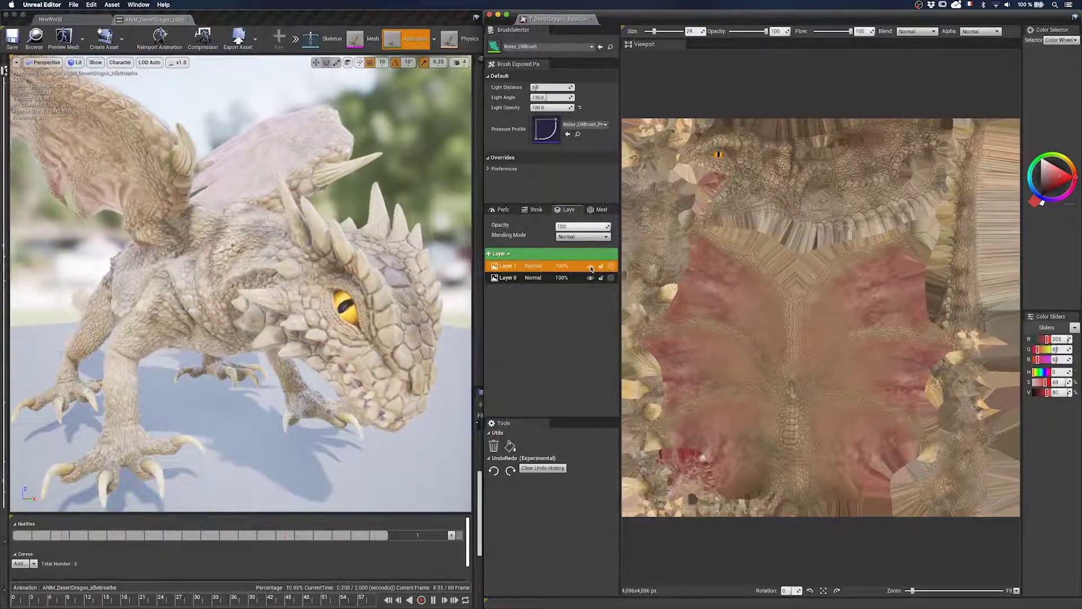
click(590, 267)
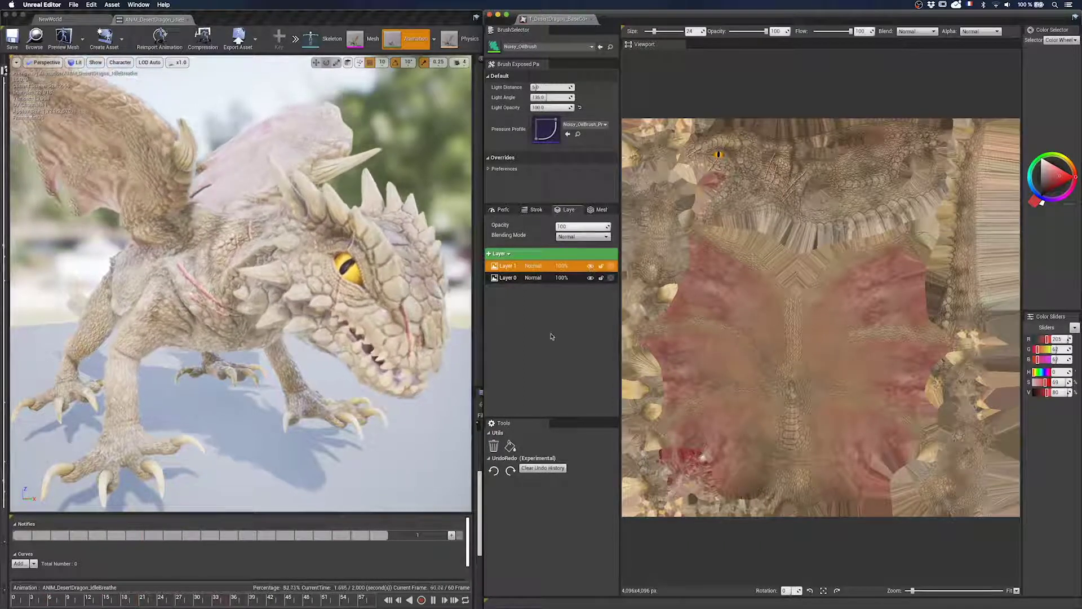